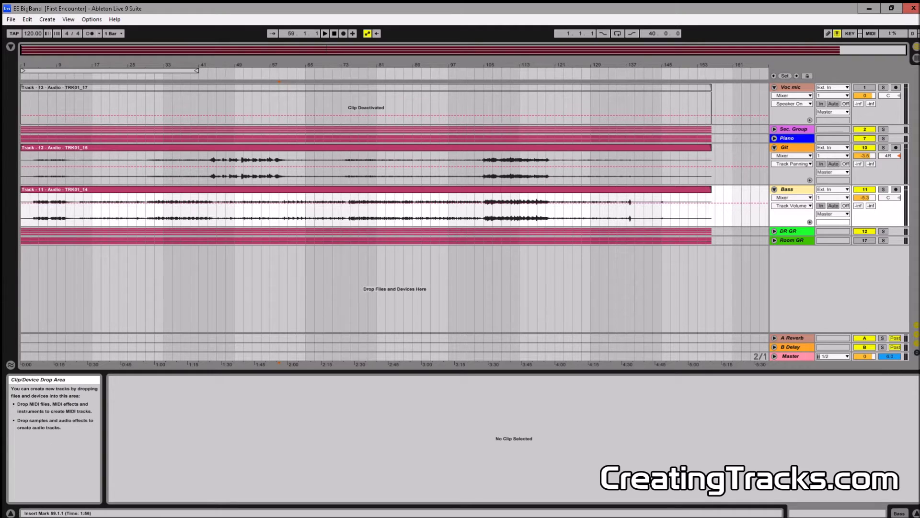
Step: Unfold the Room GR group to show its Room 1 and Room 2 tracks, and solo the group
left_click(262, 214)
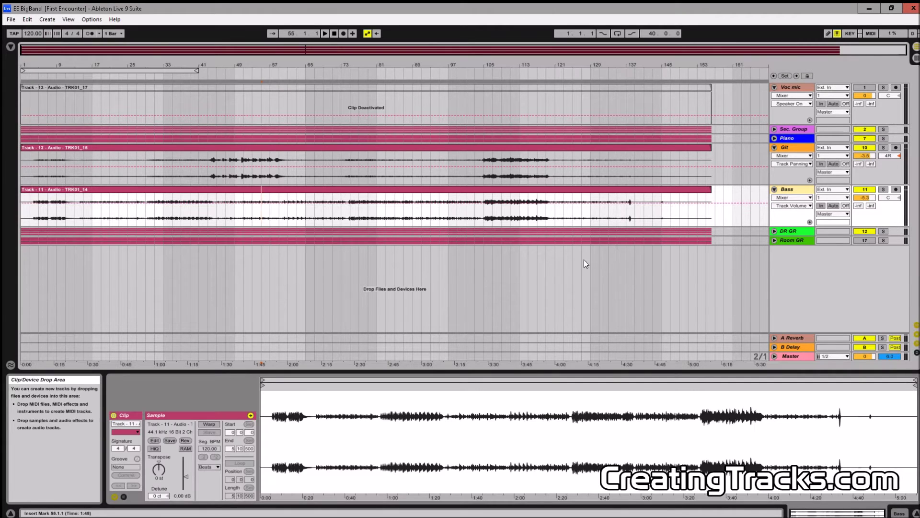
left_click(772, 242)
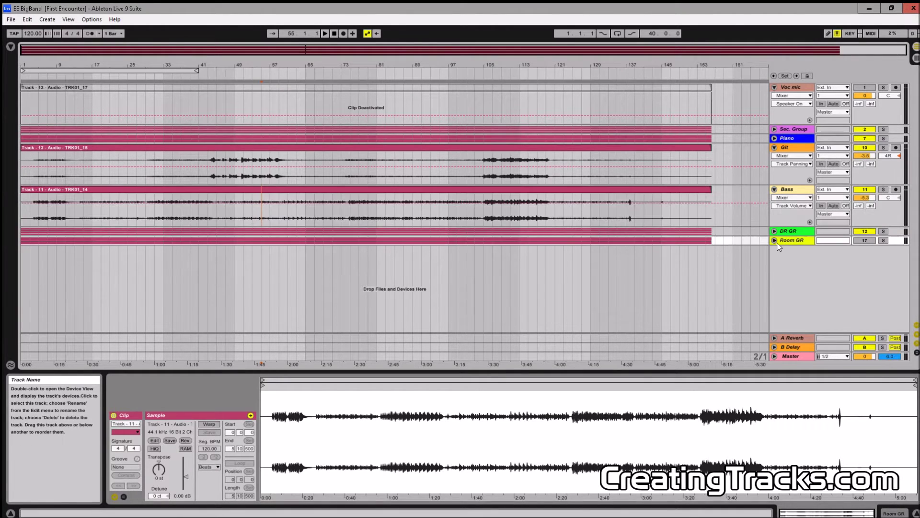
left_click(774, 240)
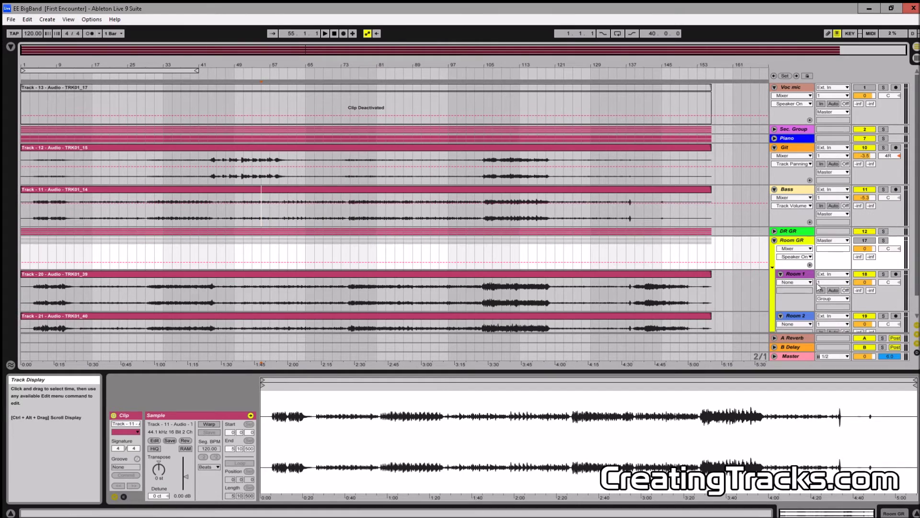
left_click(883, 241)
scroll(232, 289, "down", 1)
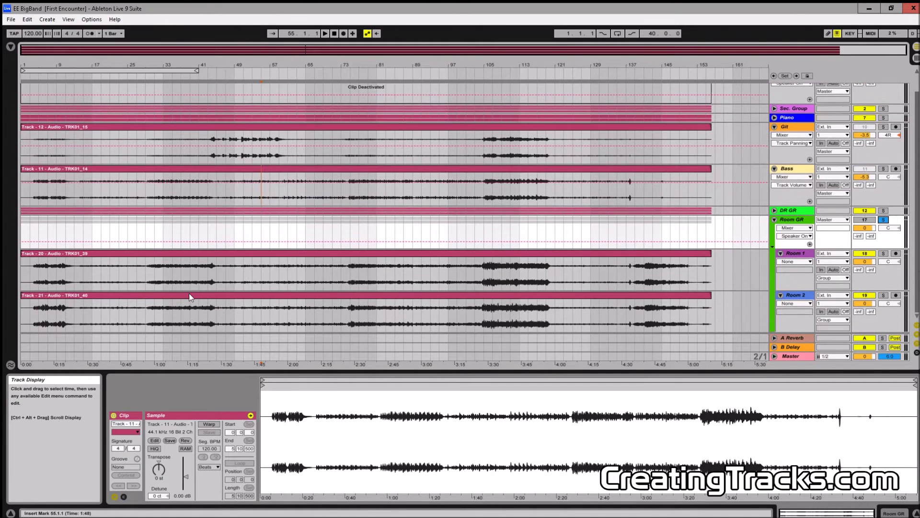
Step: Listen to the soloed room tracks from bar 29 and return the insert mark to that bar
left_click(147, 275)
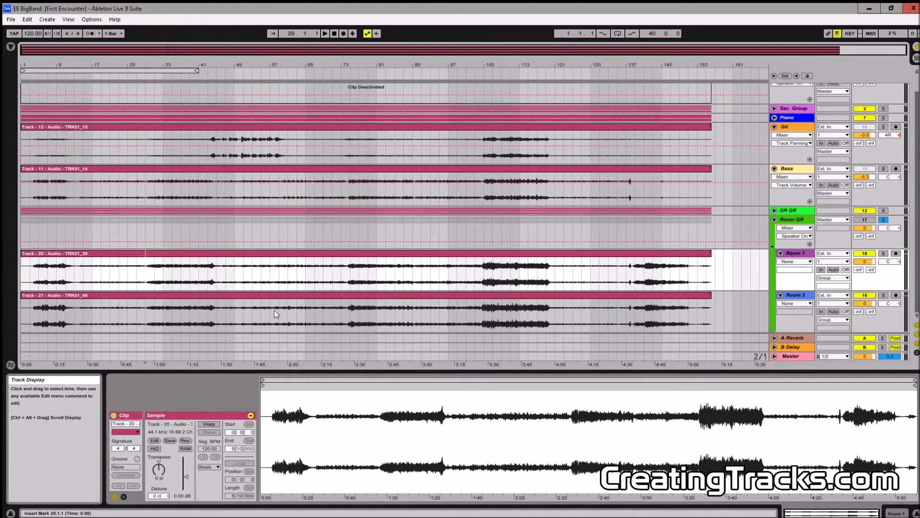
key("space")
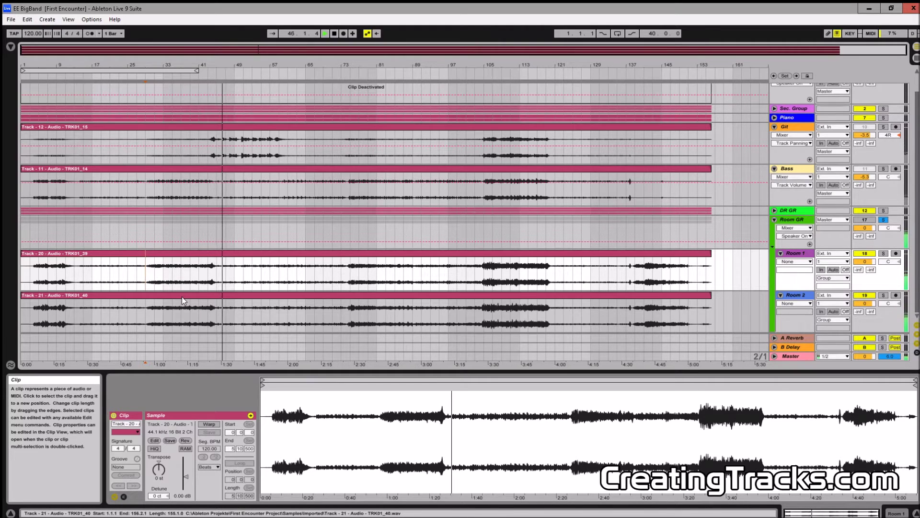
key("space")
left_click(147, 289)
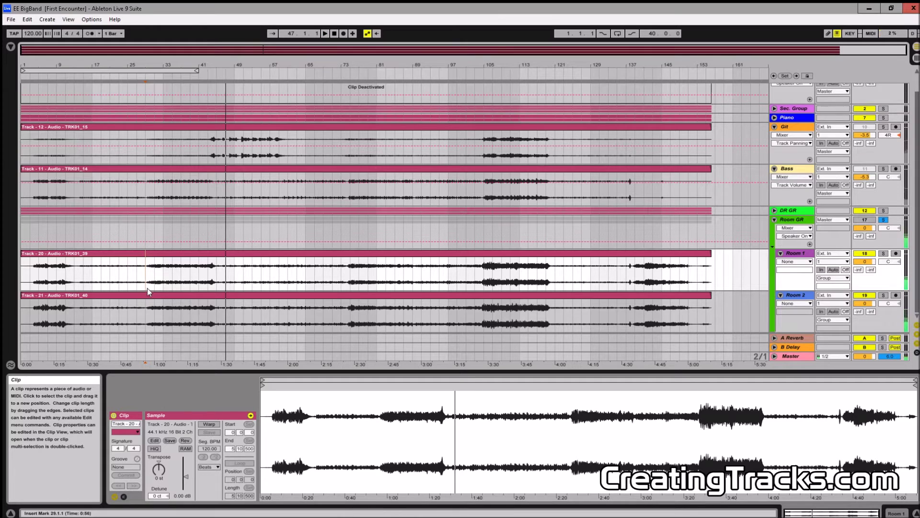
Step: Pan the Room 1 track hard left to 50L and the Room 2 track hard right to 50R
left_click(797, 242)
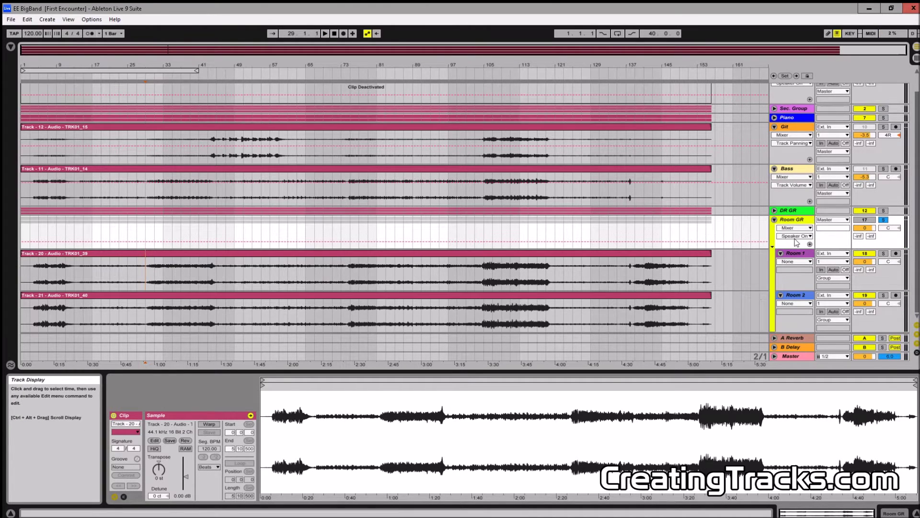
key("Tab")
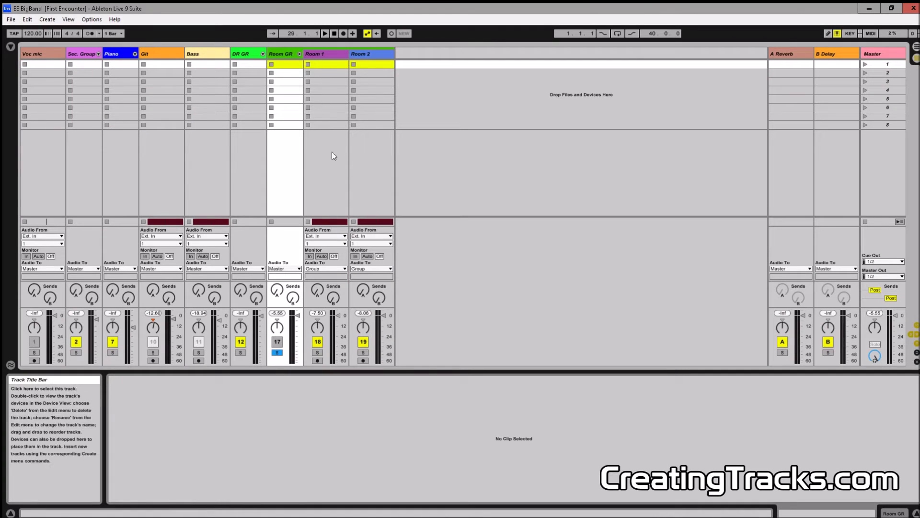
left_click(324, 172)
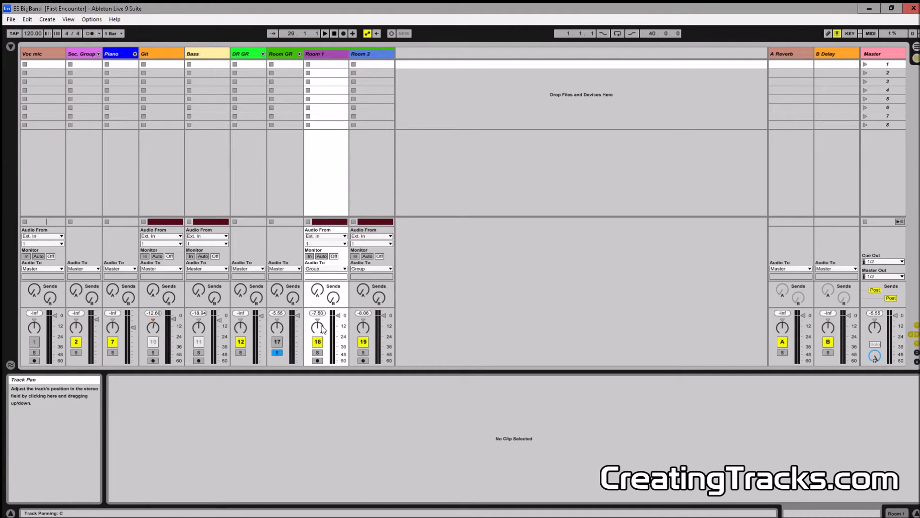
left_click_drag(317, 327, 317, 367)
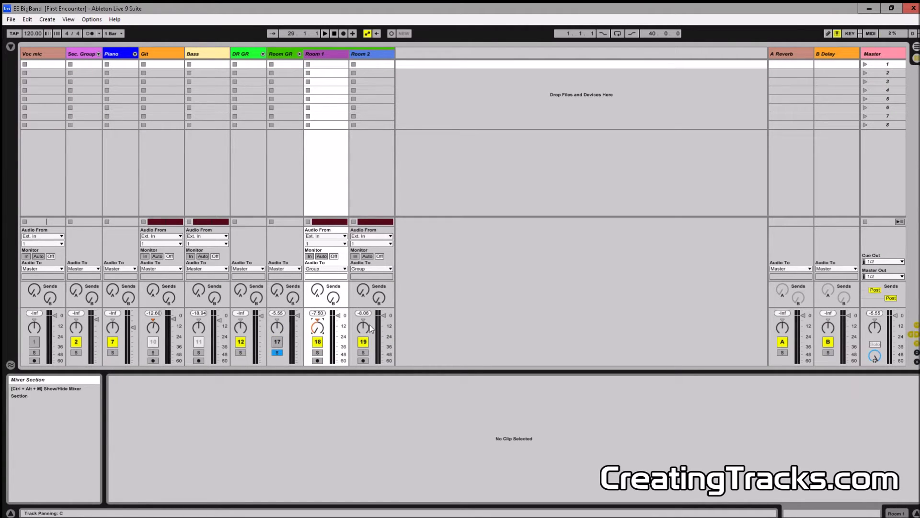
left_click_drag(362, 328, 363, 278)
key("Tab")
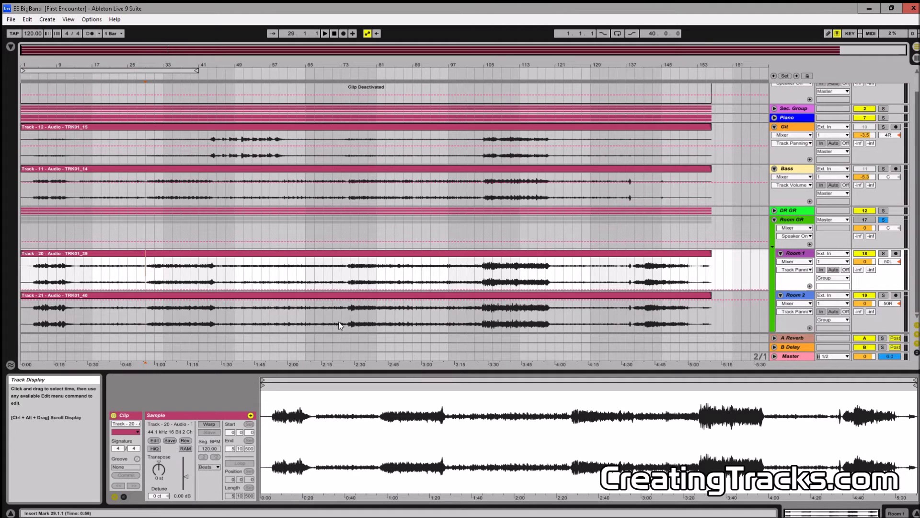
Step: Listen to the hard-panned room tracks from bar 29, stop playback and set the insert mark back at bar 29
left_click(146, 269)
key("space")
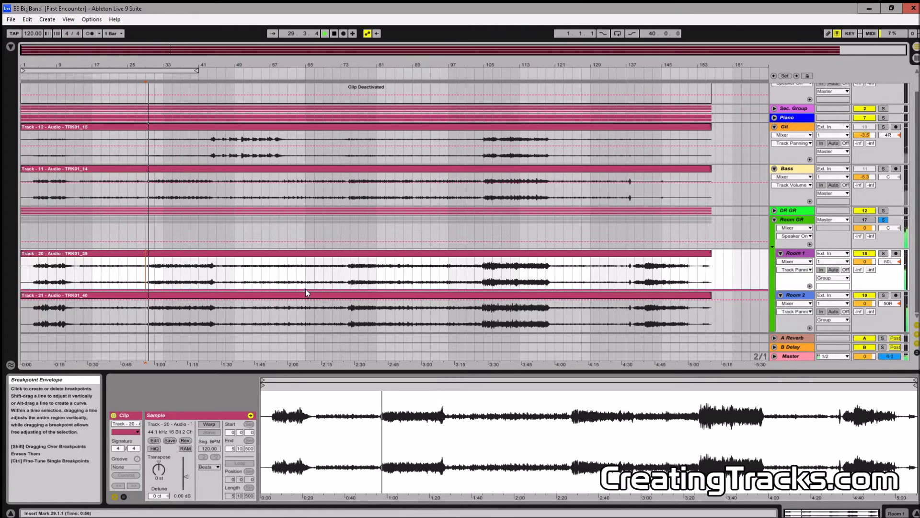
left_click(791, 219)
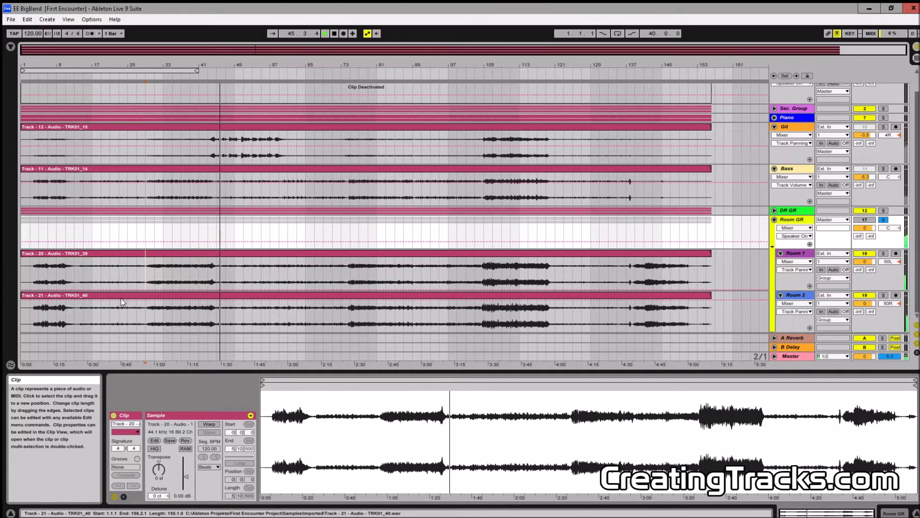
key("space")
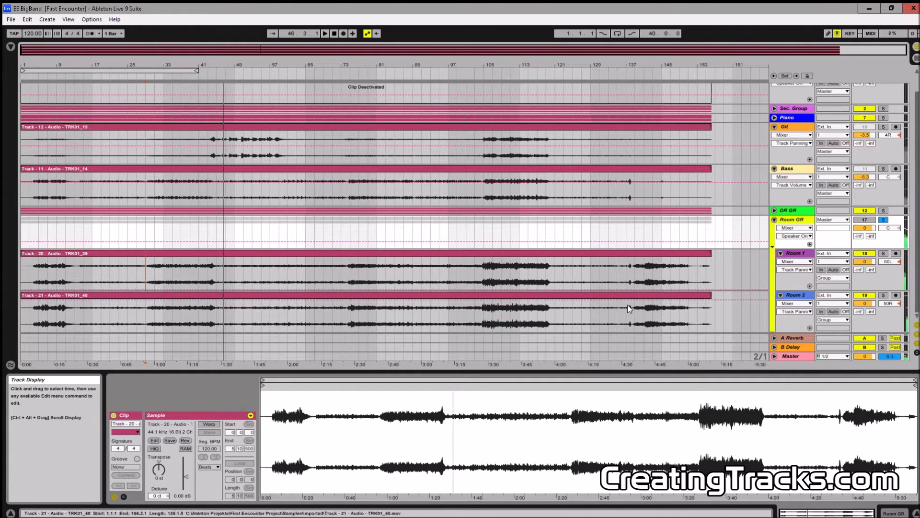
left_click(145, 272)
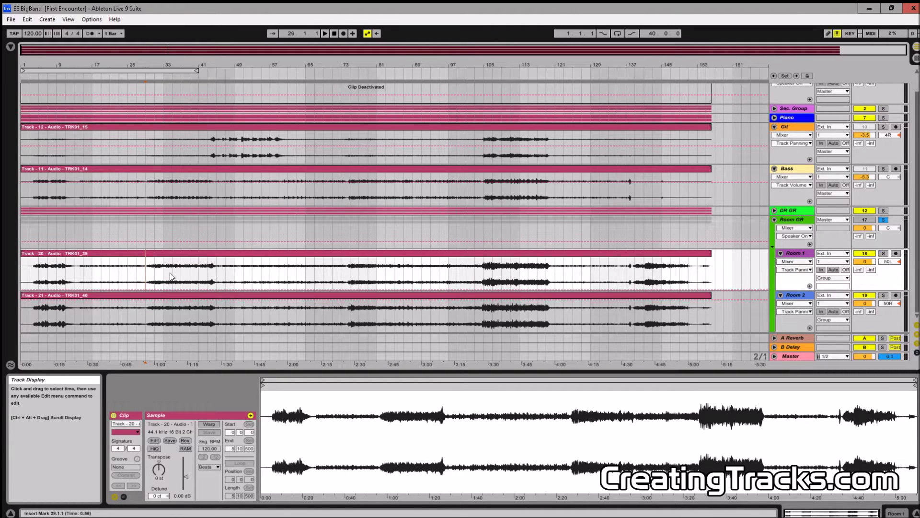
Step: Pull the Room GR group's volume all the way down to -inf dB and briefly check it in playback
left_click(795, 222)
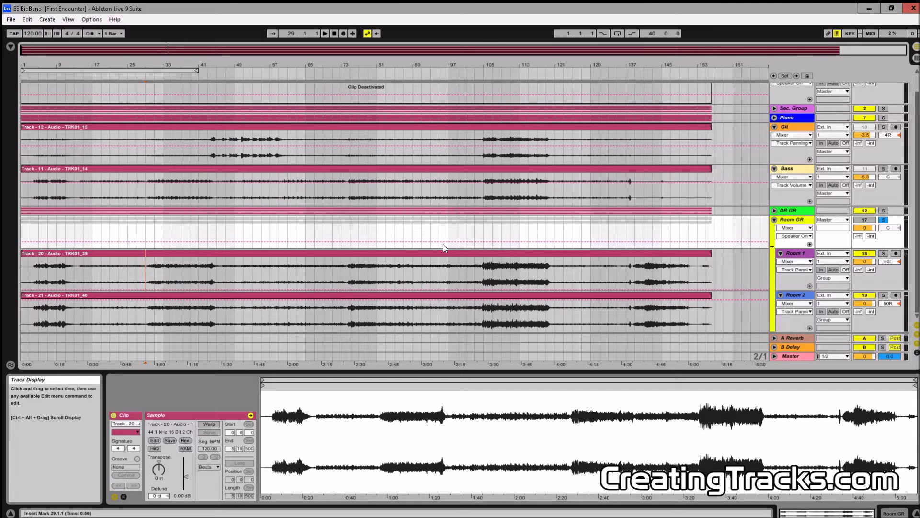
key("Tab")
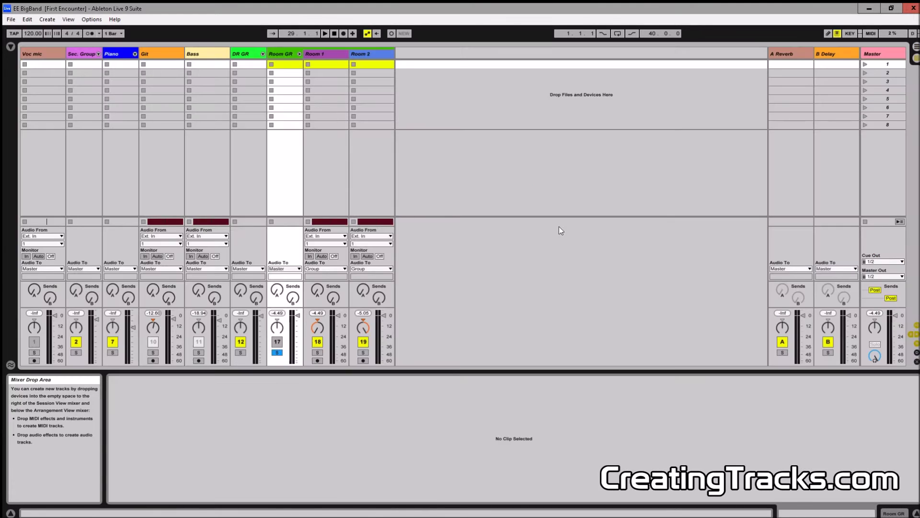
left_click(290, 158)
left_click_drag(298, 315, 298, 333)
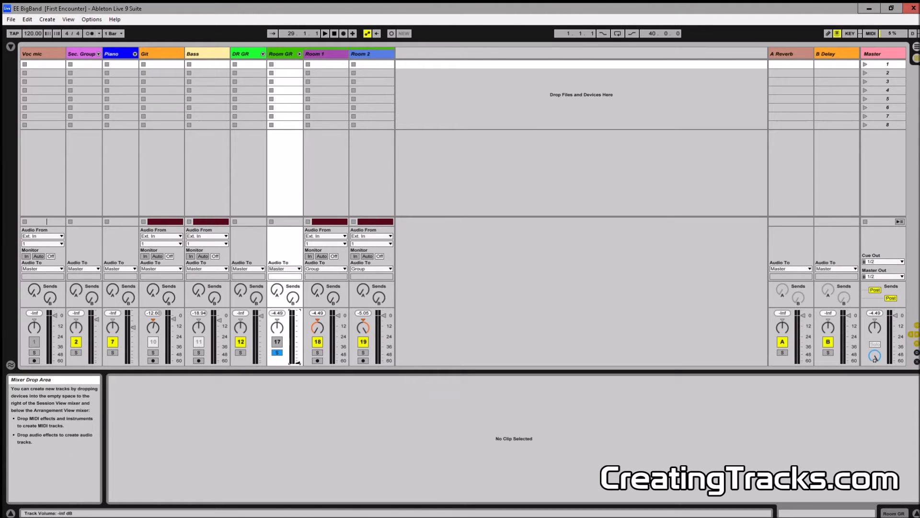
key("space")
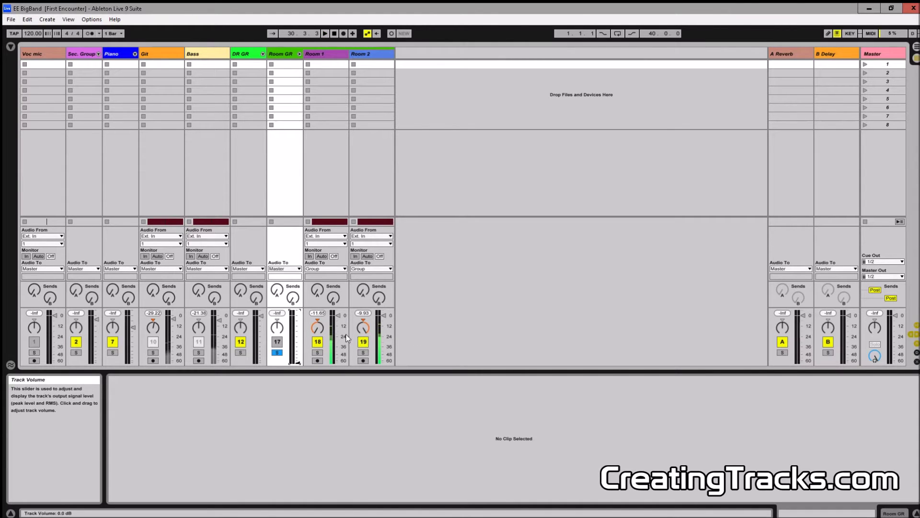
key("Tab")
key("space")
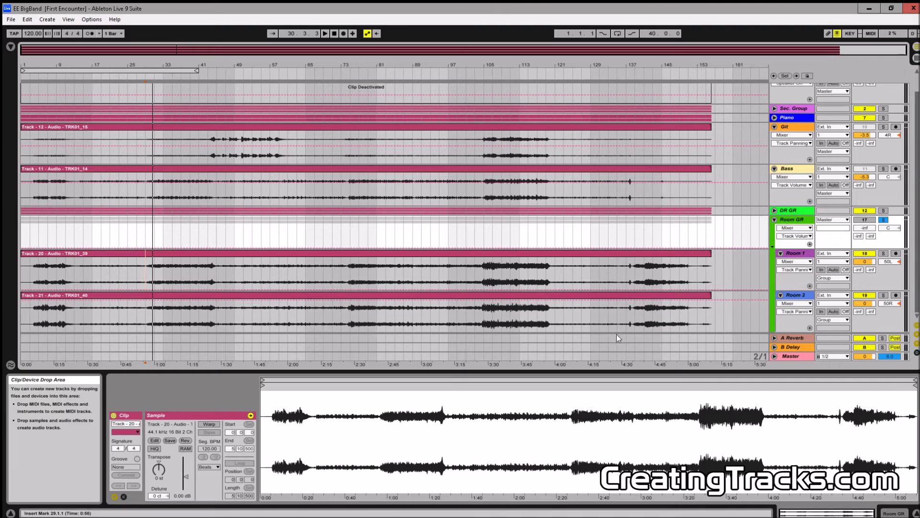
Step: Activate the Room GR group track and briefly play from bar 29 with the mixer area enlarged
left_click(866, 220)
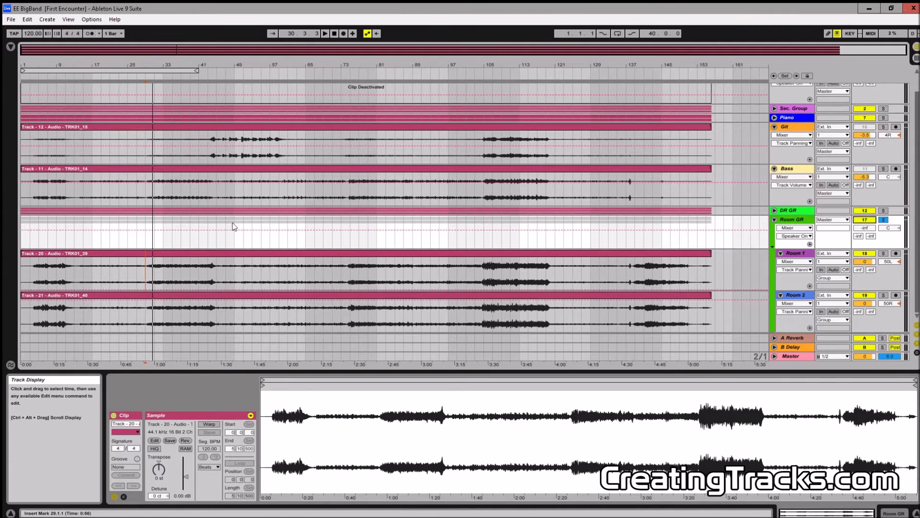
scroll(233, 226, "up", 2)
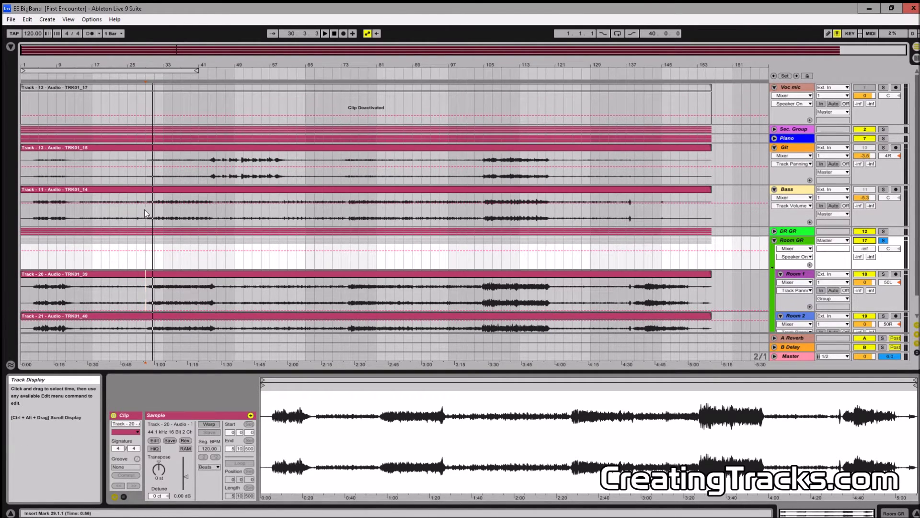
left_click(145, 209)
key("Tab")
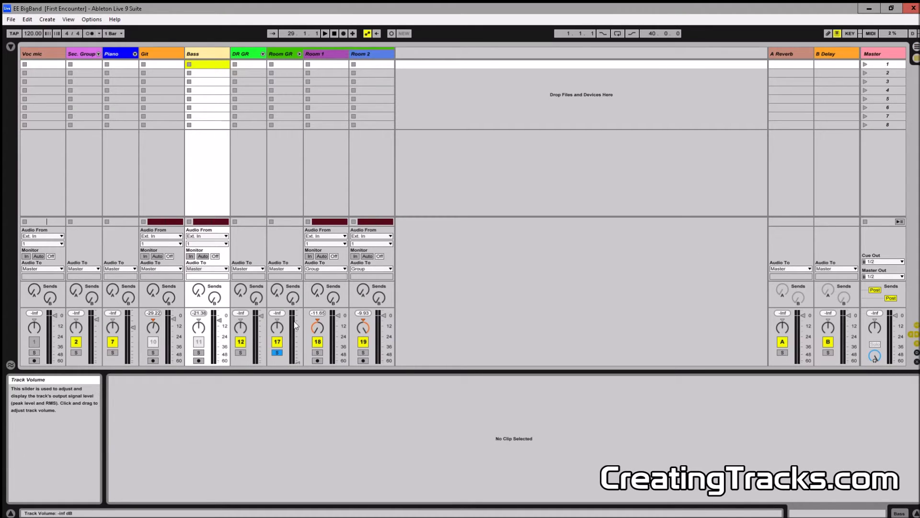
left_click_drag(294, 371, 294, 396)
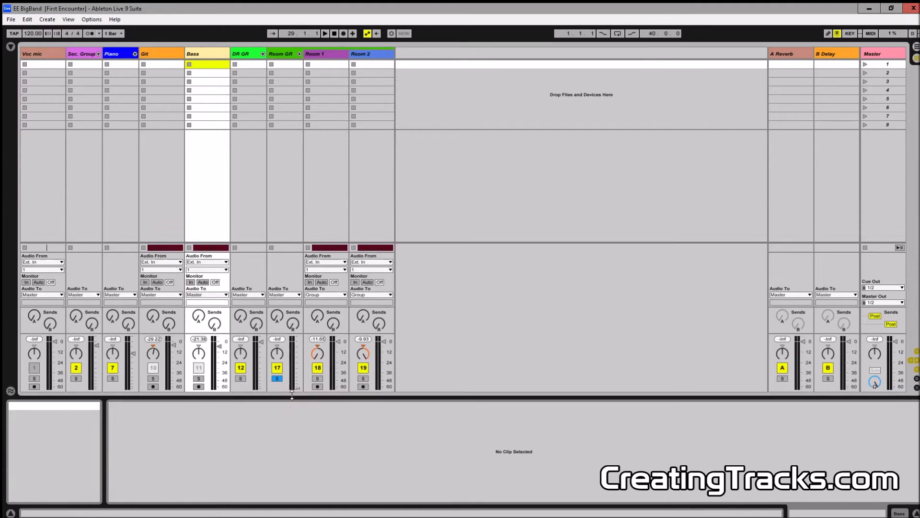
key("space")
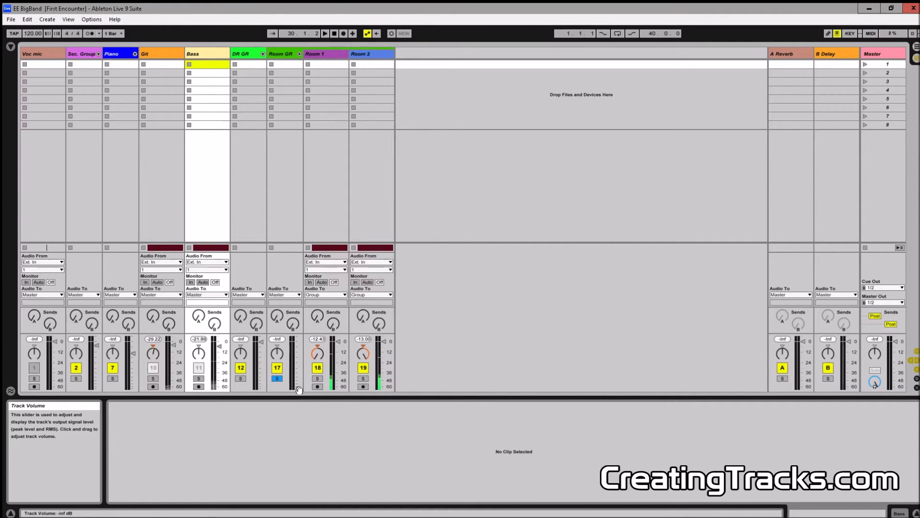
Step: Unsolo the Room GR group and raise its volume to -8.0 dB while the full mix plays
key("Tab")
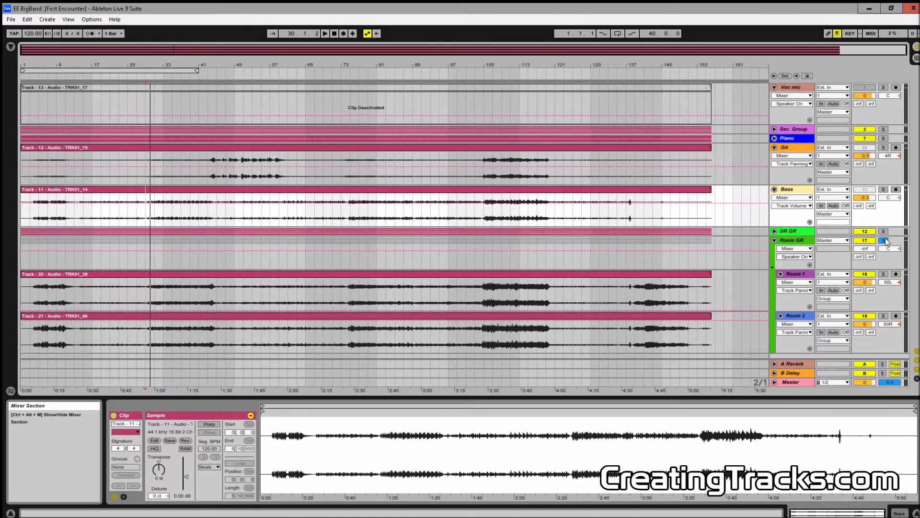
key("Tab")
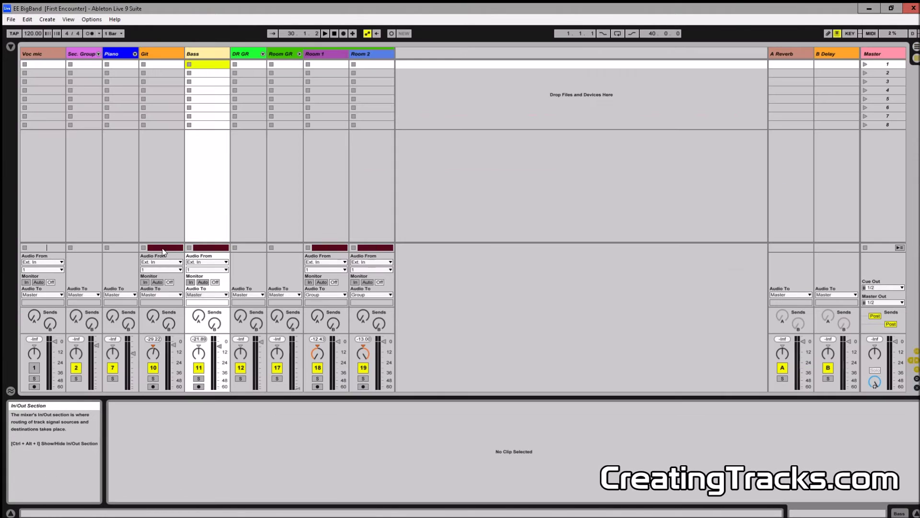
key("space")
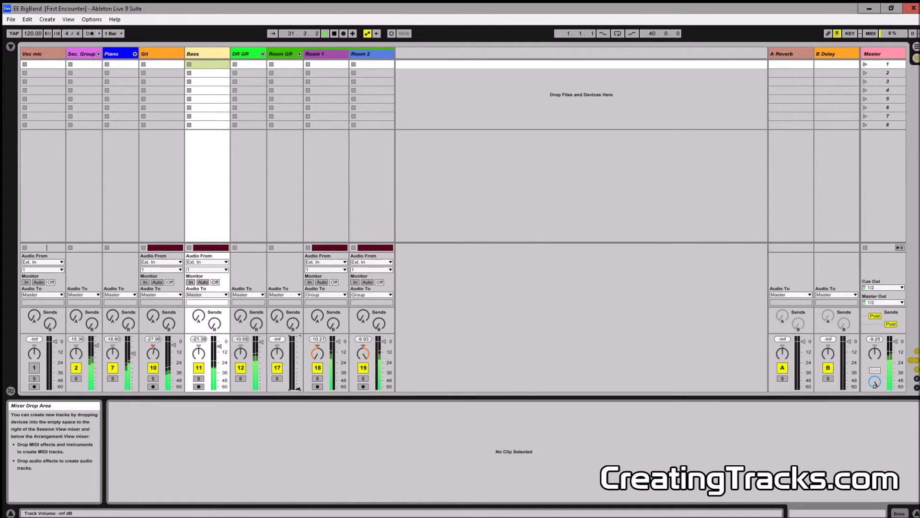
left_click_drag(298, 388, 298, 385)
left_click_drag(298, 373, 298, 350)
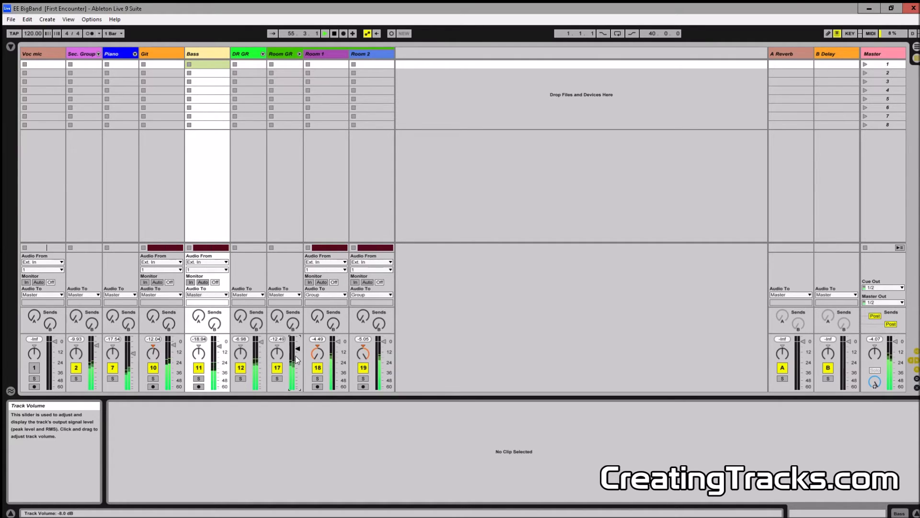
Step: Compare the room sound with the full mix by soloing and unsoloing the Room GR group during playback
key("Tab")
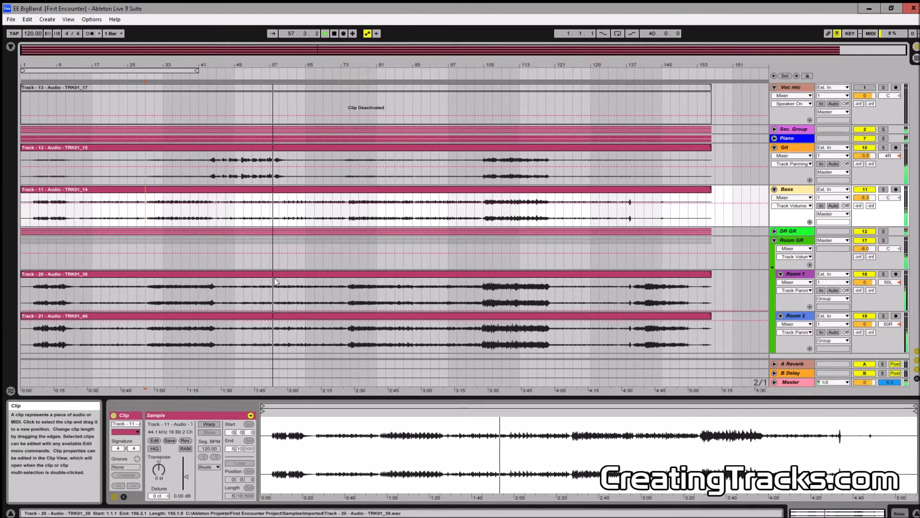
key("Tab")
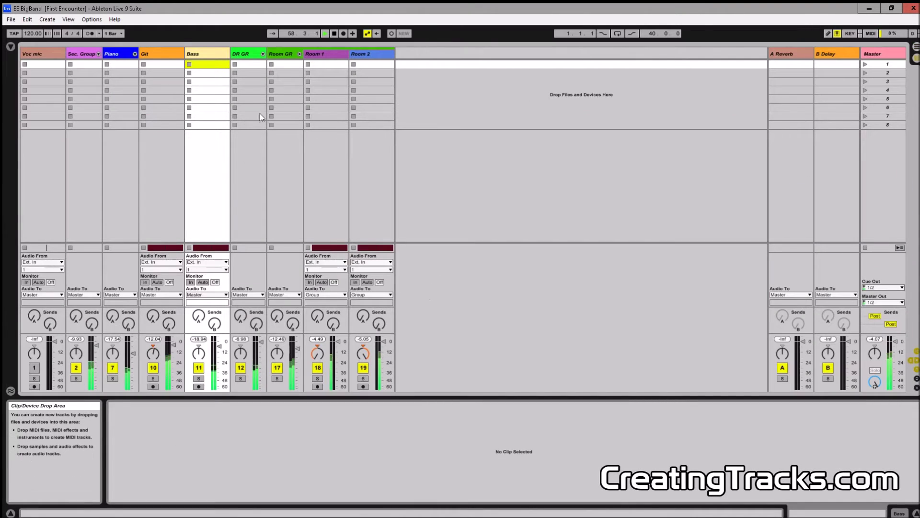
left_click(283, 52)
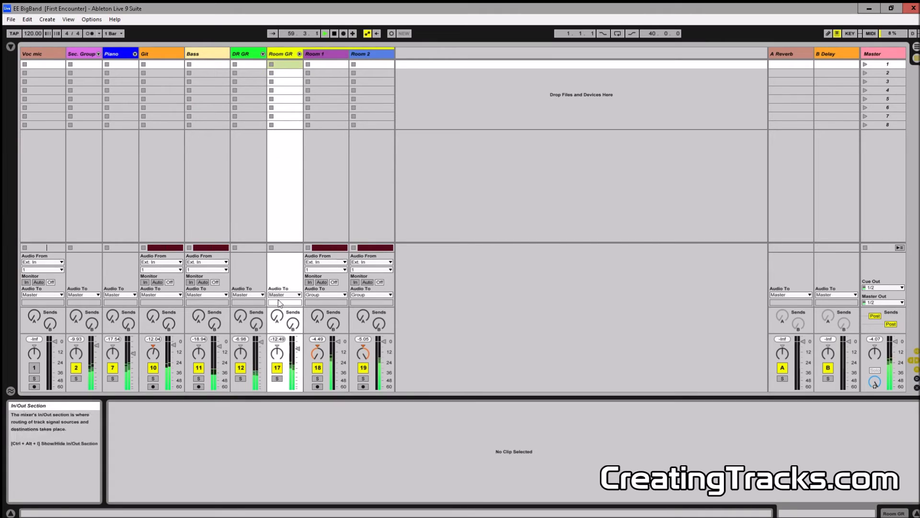
left_click(277, 379)
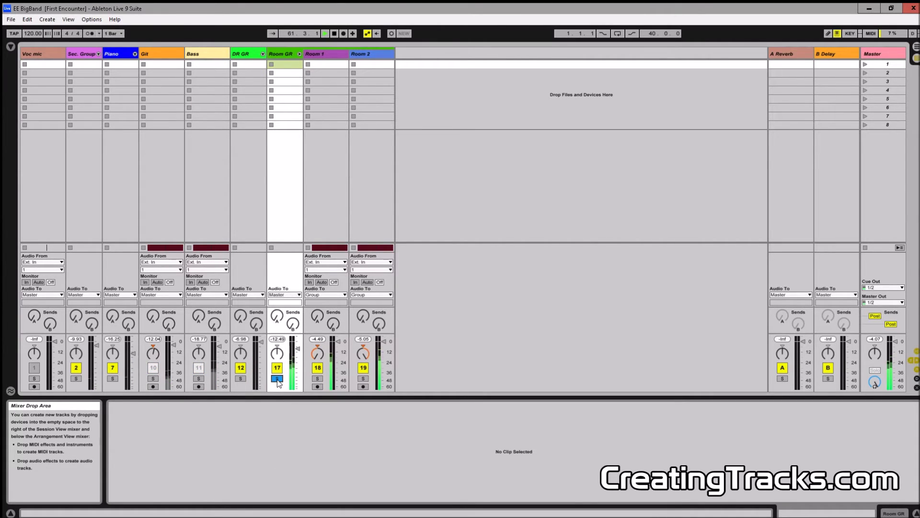
left_click(277, 379)
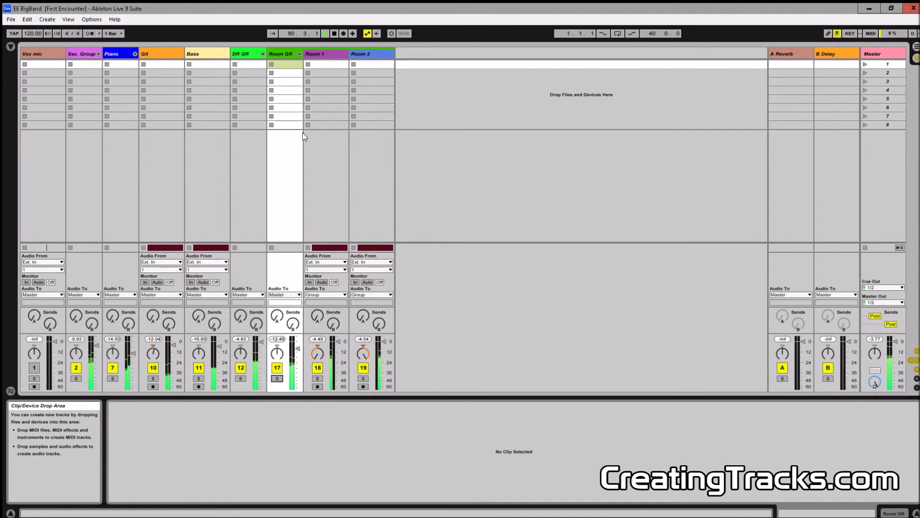
Step: Compare the playing mix without and with the room sound by deactivating and reactivating the Room GR group
left_click(277, 368)
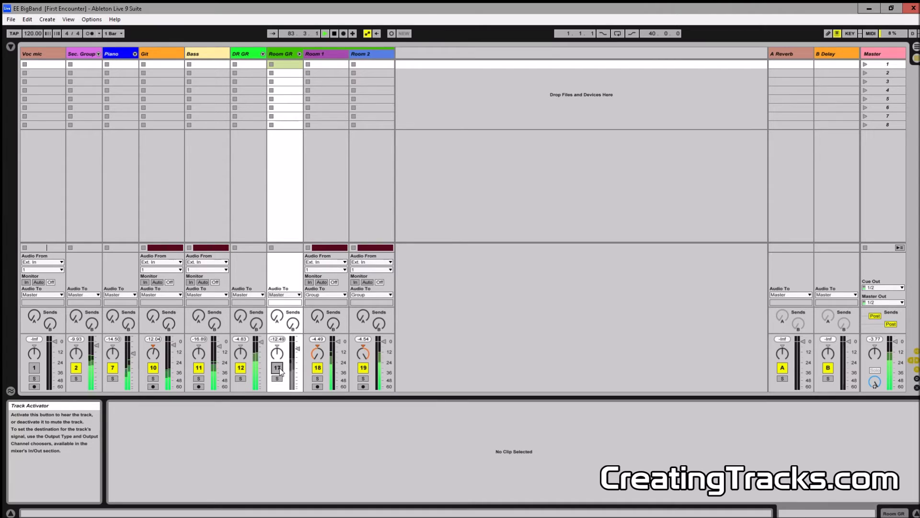
left_click(277, 368)
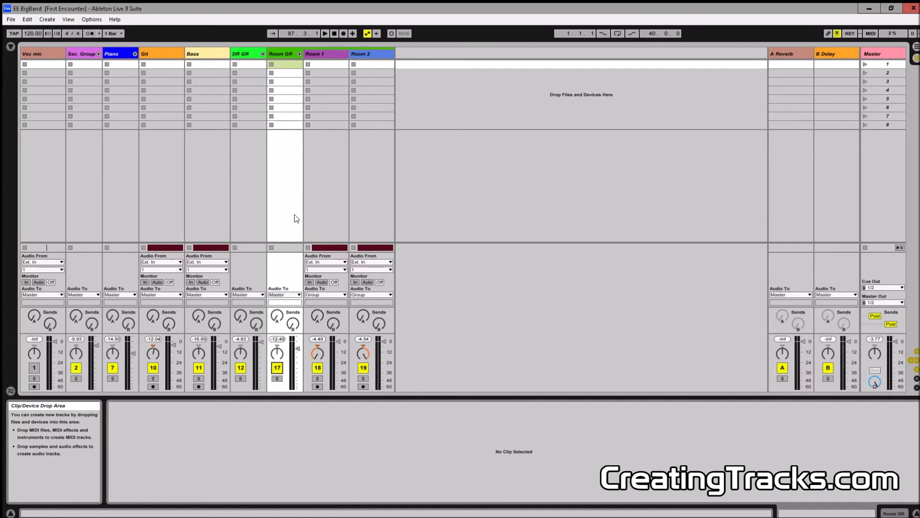
Step: Switch to the Arrangement View and show the Audio Effects browser together with the Room GR group's device chain
left_click(796, 54)
left_click(830, 57)
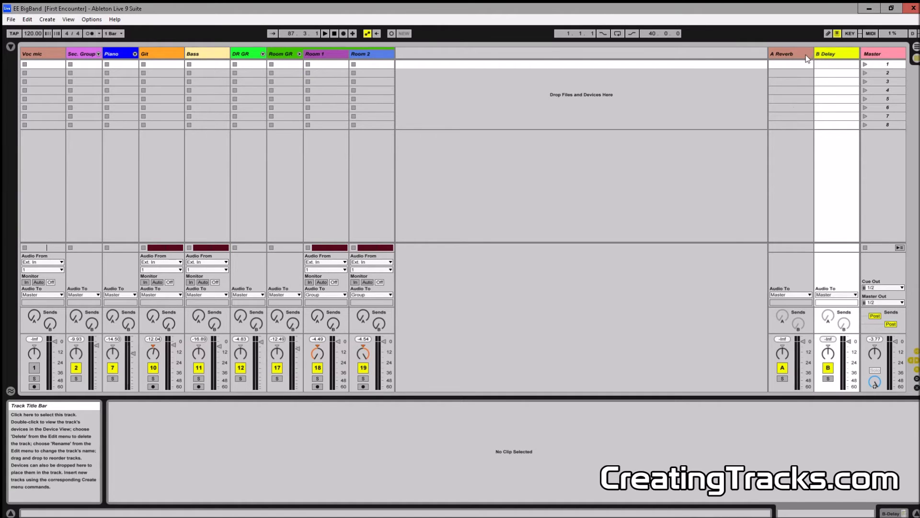
key("Tab")
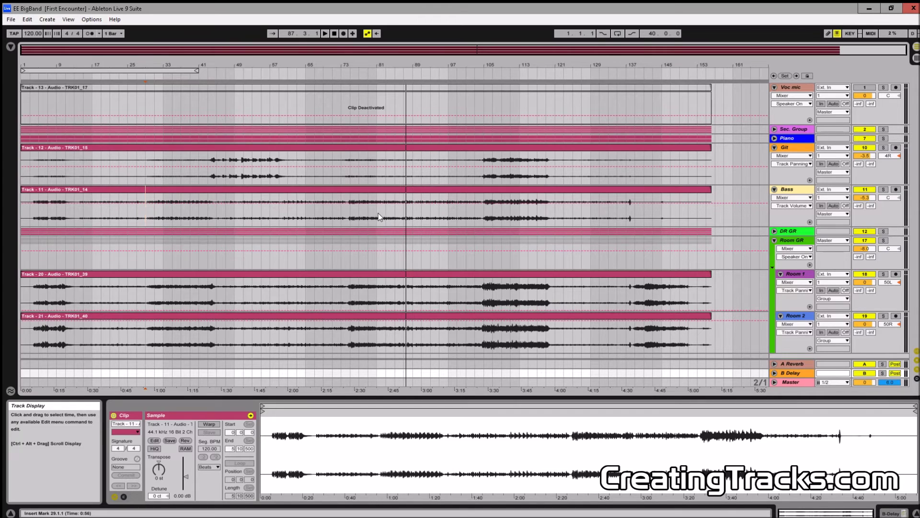
left_click(791, 244)
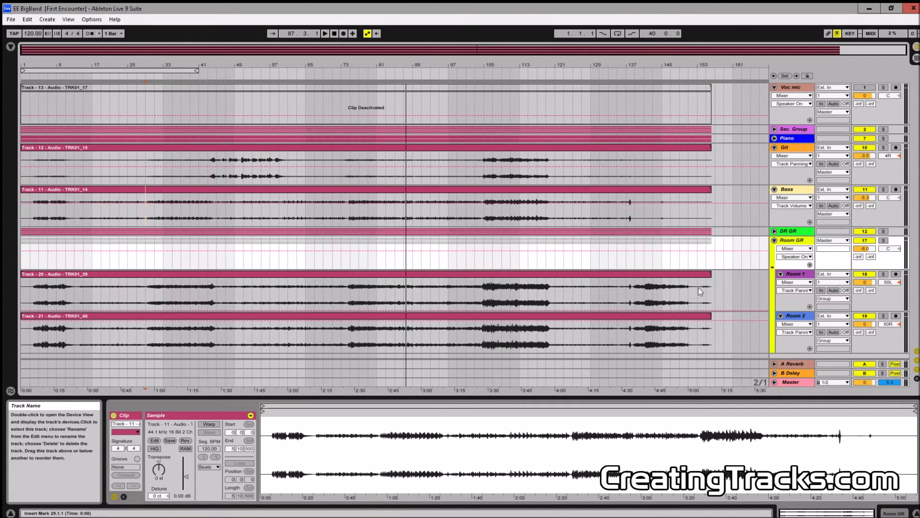
left_click(11, 46)
left_click(39, 97)
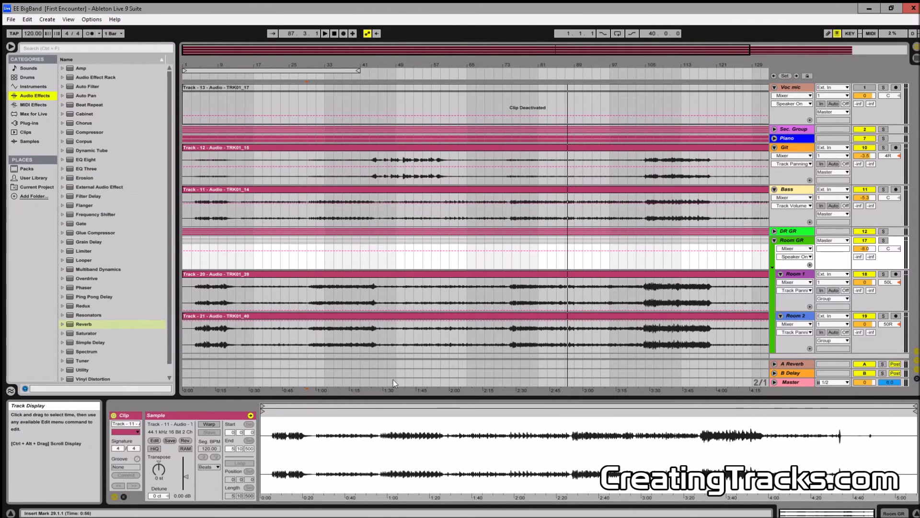
left_click(889, 513)
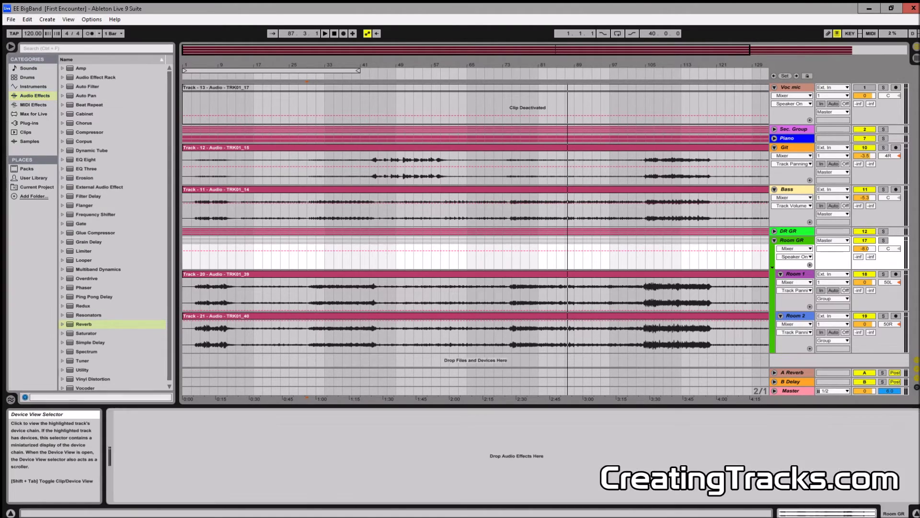
Step: Solo the Room GR group and load an EQ Eight onto the Voc mic track
left_click(883, 240)
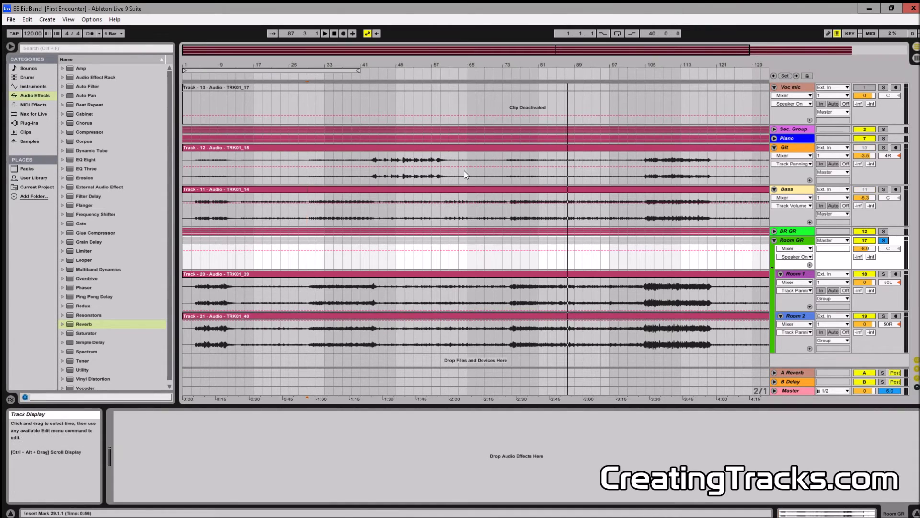
left_click(438, 114)
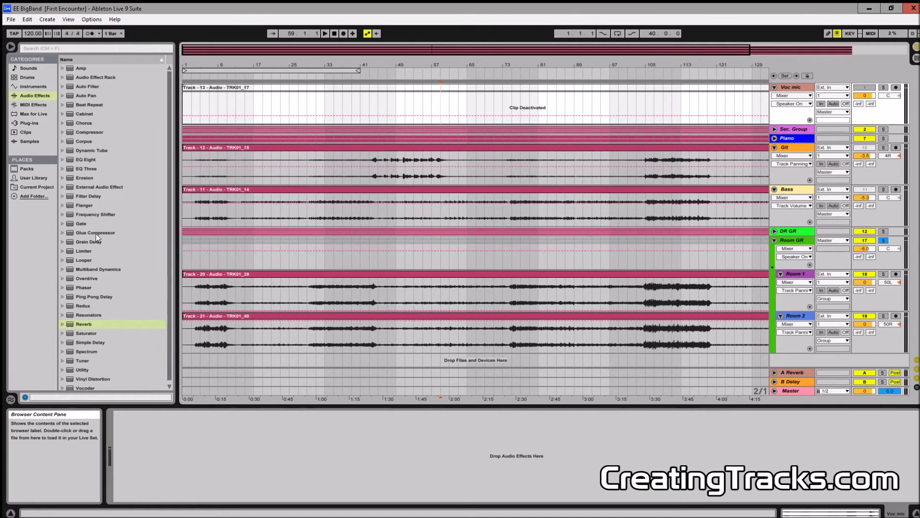
left_click_drag(85, 160, 207, 451)
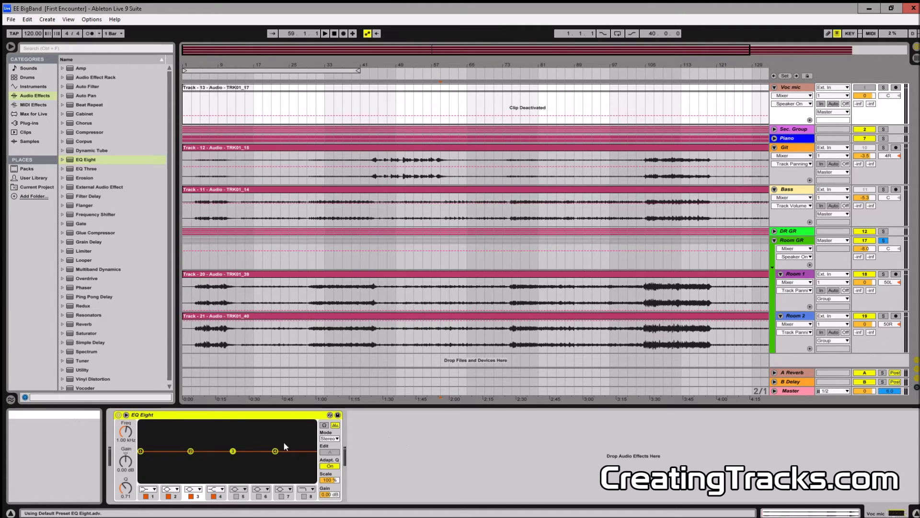
Step: Set filter 1 of the EQ Eight to a low cut at about 48 Hz and move the device to the Room GR group
left_click(150, 489)
left_click(147, 439)
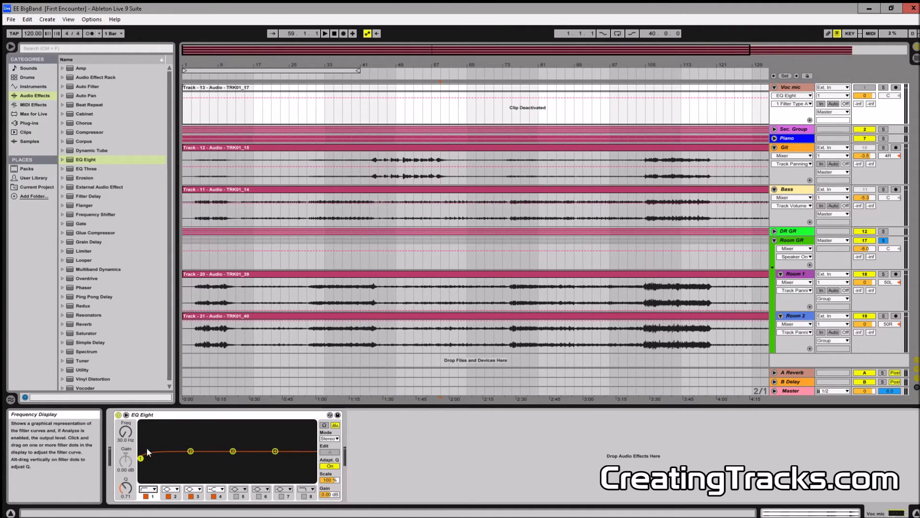
left_click(153, 489)
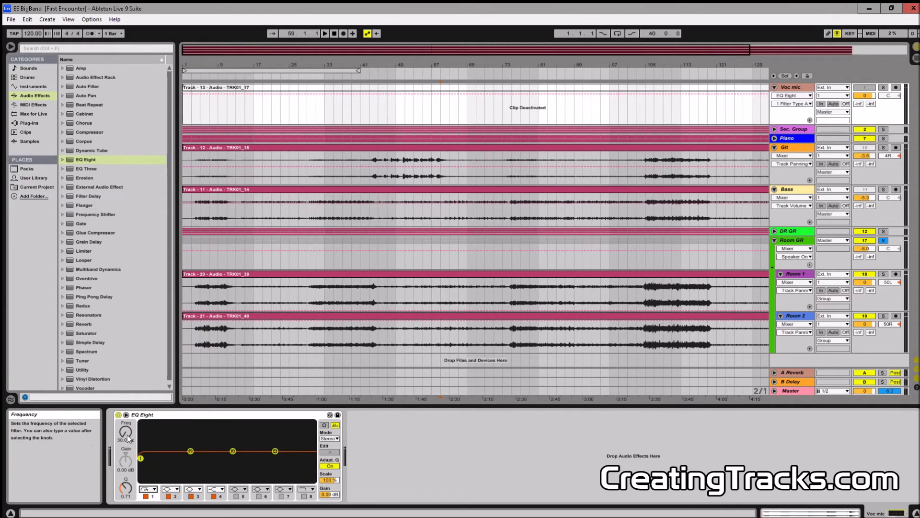
left_click_drag(127, 437, 127, 431)
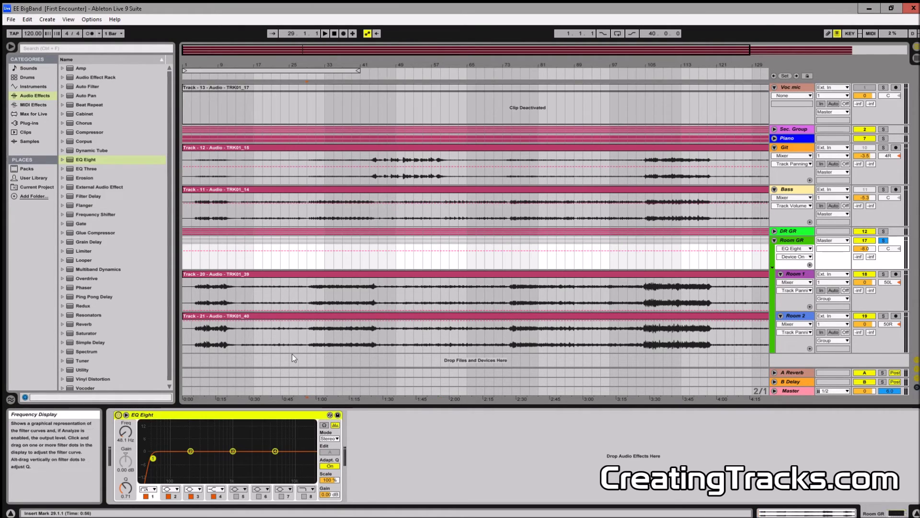
Step: Play from bar 29, unsolo the Room GR group, and compare the mix with its EQ Eight off and on
key("space")
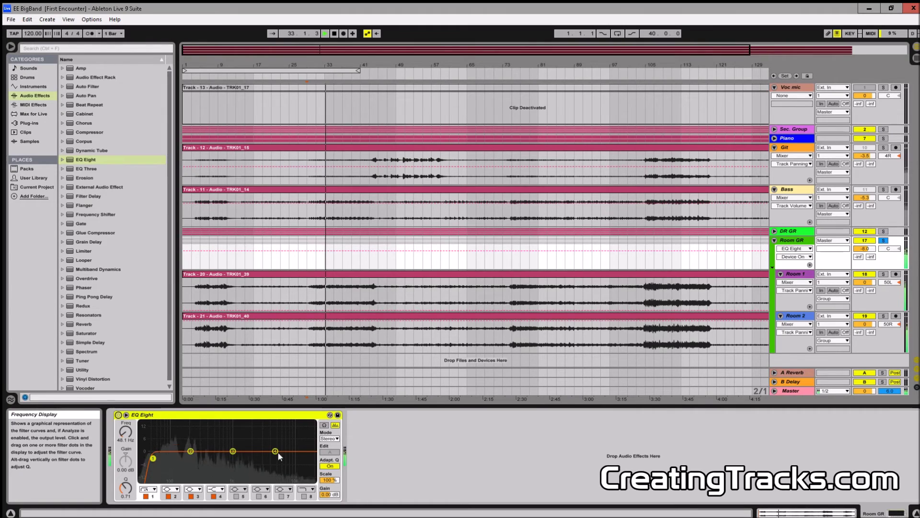
left_click(884, 240)
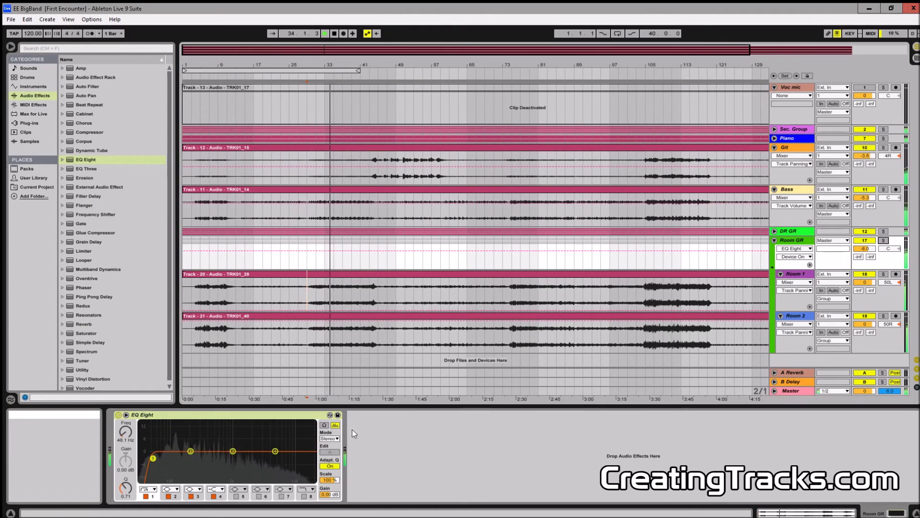
left_click(119, 416)
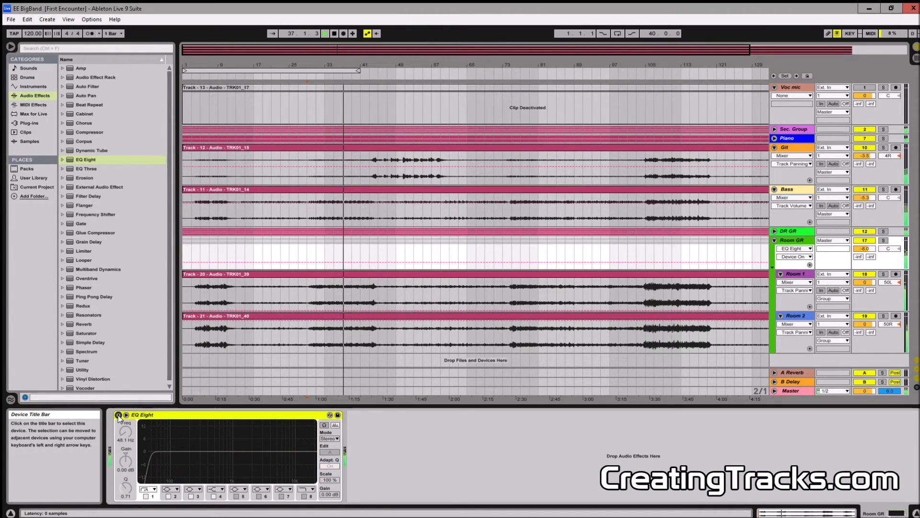
left_click(119, 416)
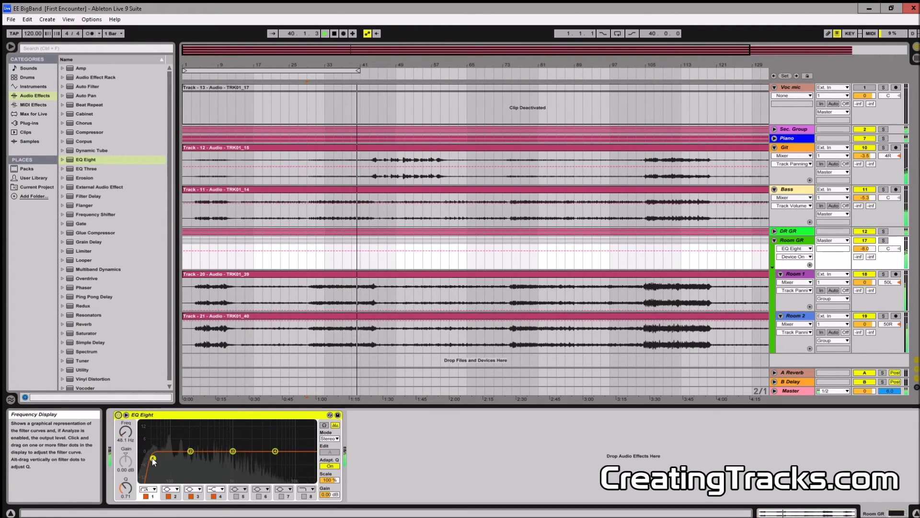
Step: Lower the Room GR low cut to 37.0 Hz and compare it with the EQ Eight bypassed before stopping playback
left_click_drag(127, 436, 127, 444)
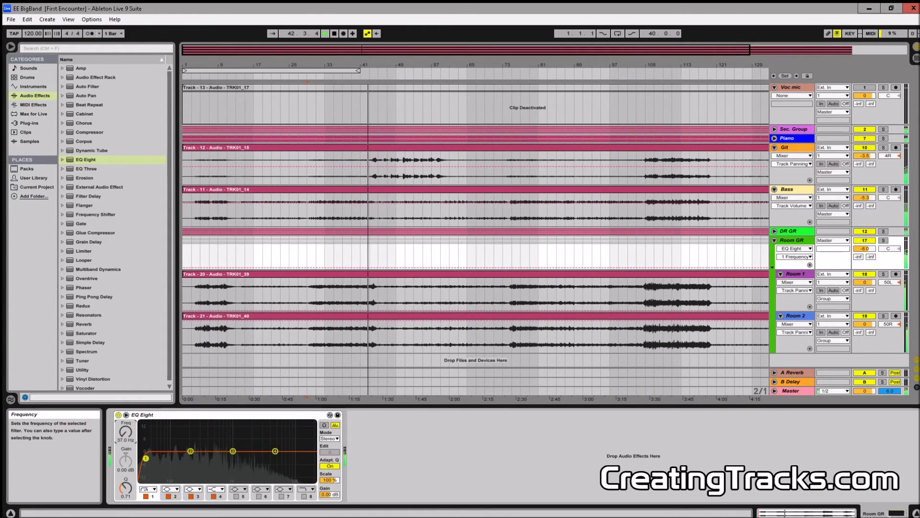
left_click(119, 415)
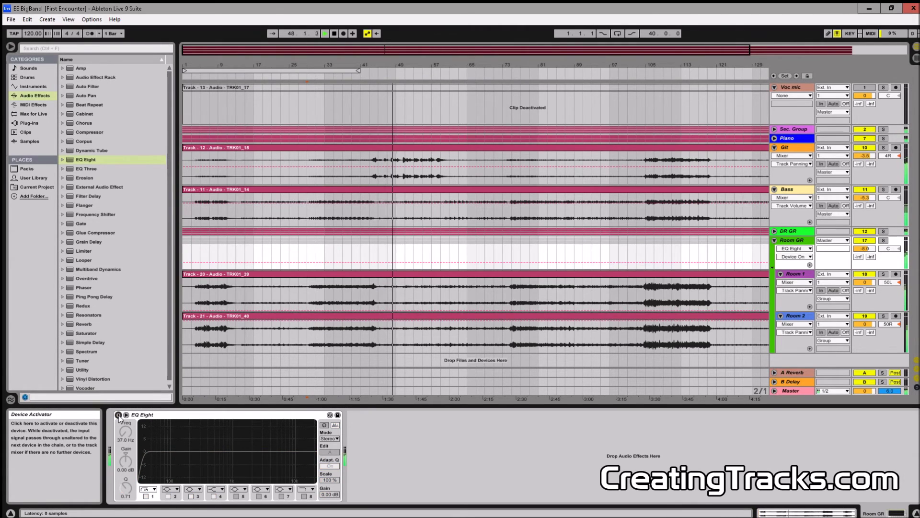
left_click(118, 415)
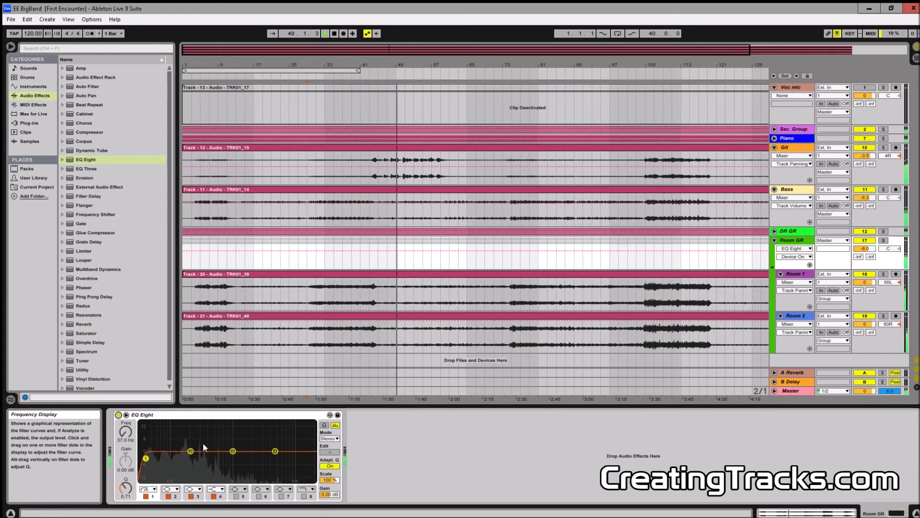
key("space")
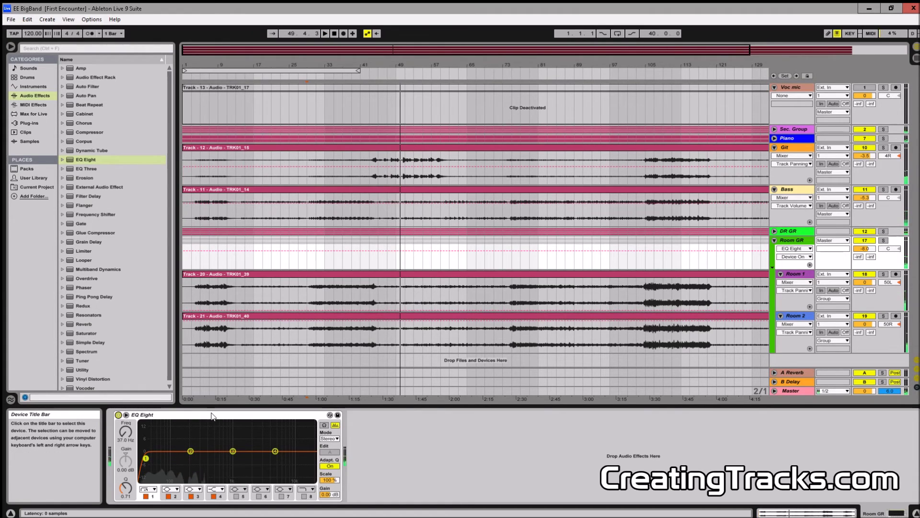
Step: Copy the Room GR group's EQ Eight to the Git track
left_click(212, 415)
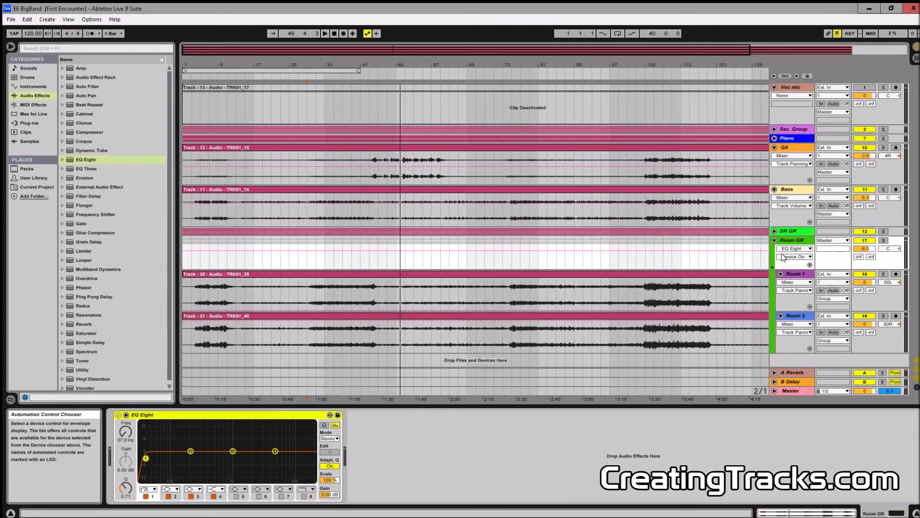
left_click(794, 148)
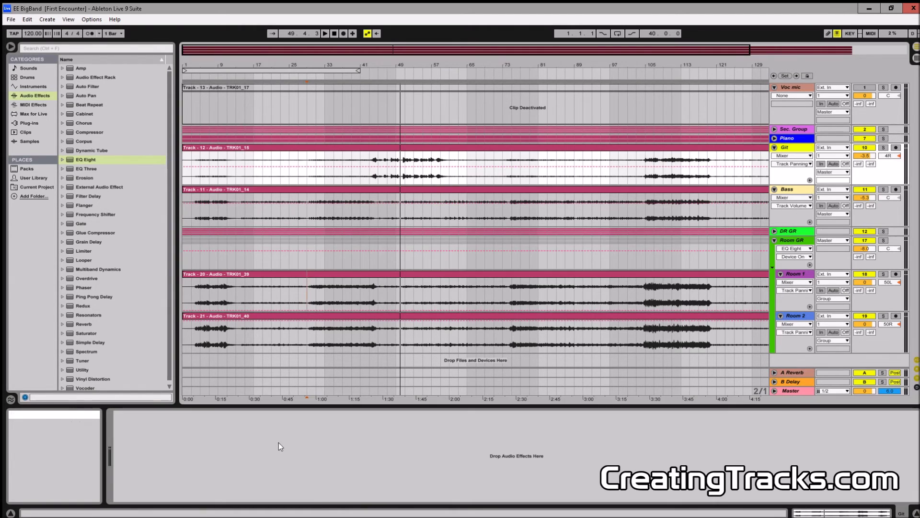
key("ctrl+v")
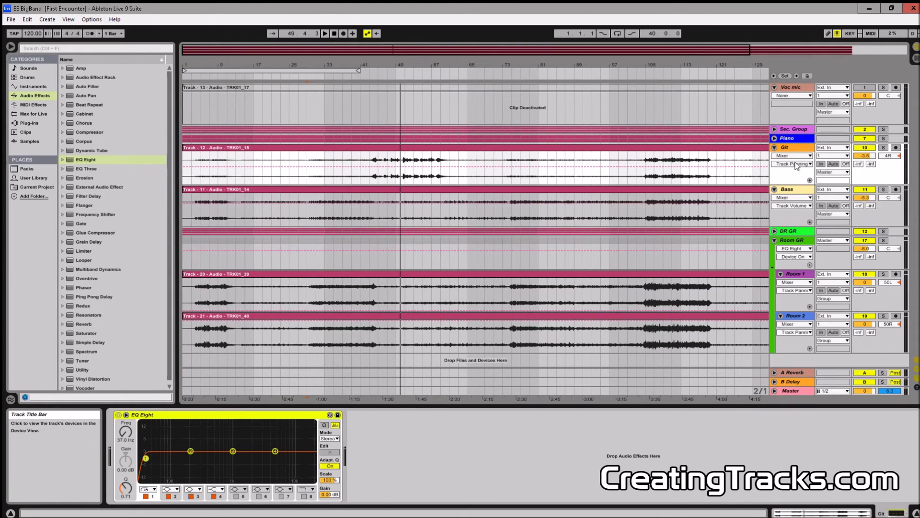
left_click(792, 147)
Step: Solo the Git track and play it from bar 29, comparing its EQ Eight off and on
left_click(883, 148)
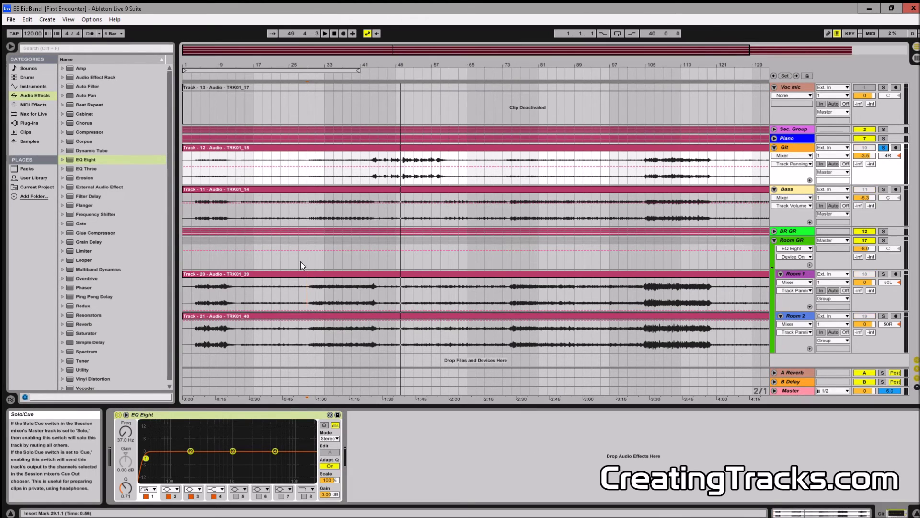
left_click(118, 415)
key("space")
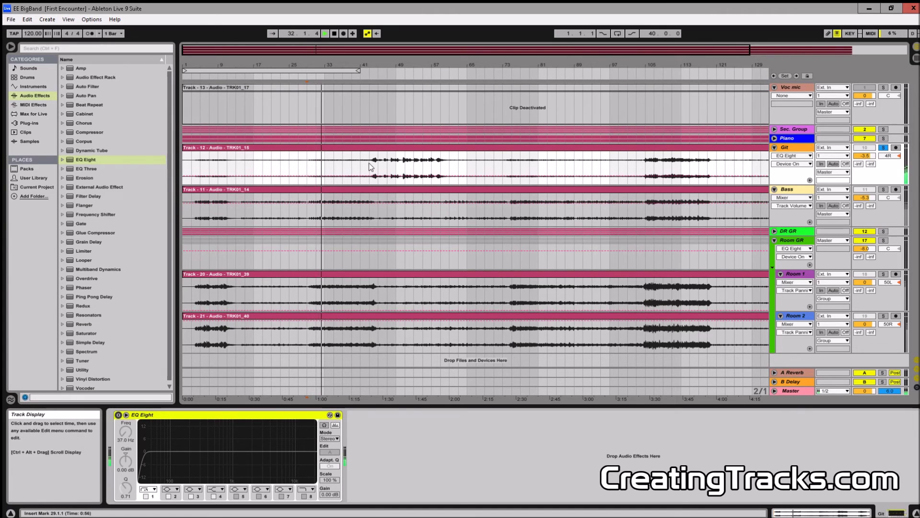
left_click(118, 414)
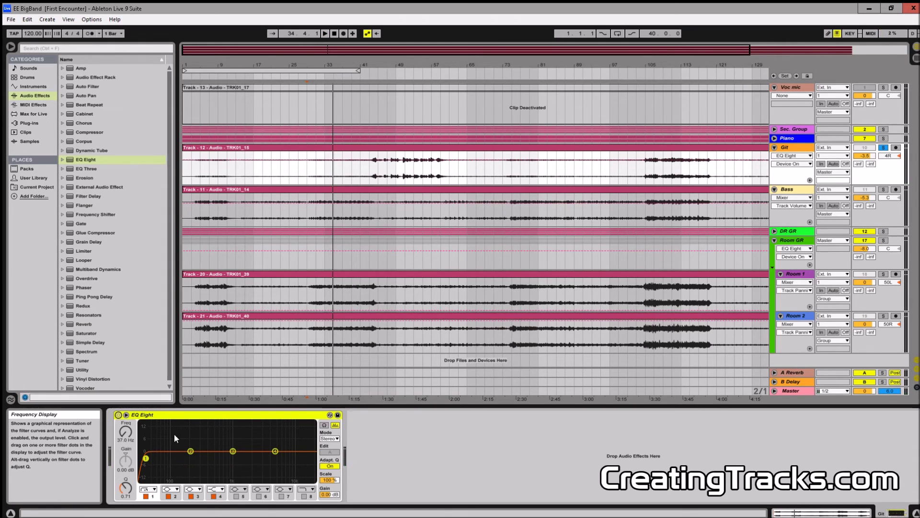
Step: Raise the Git track's low cut to 73.1 Hz while playing it from bar 43, and unsolo the track
left_click(371, 173)
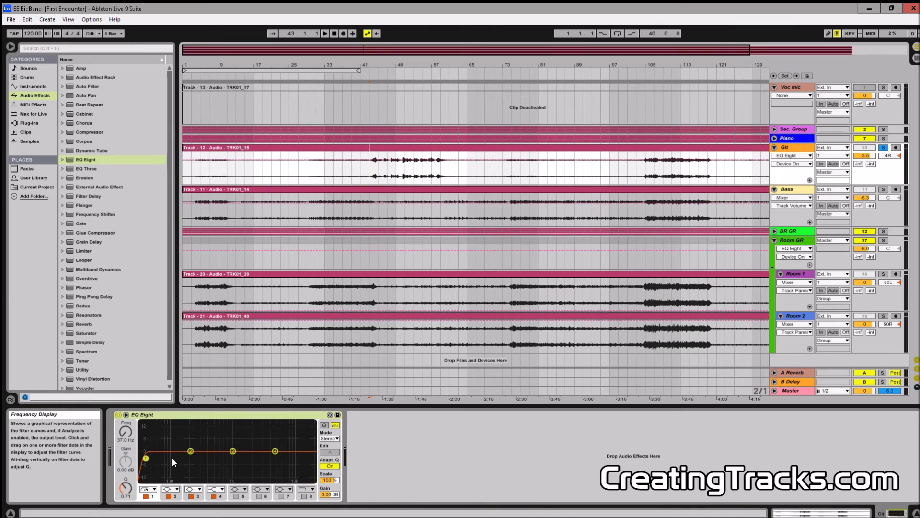
key("space")
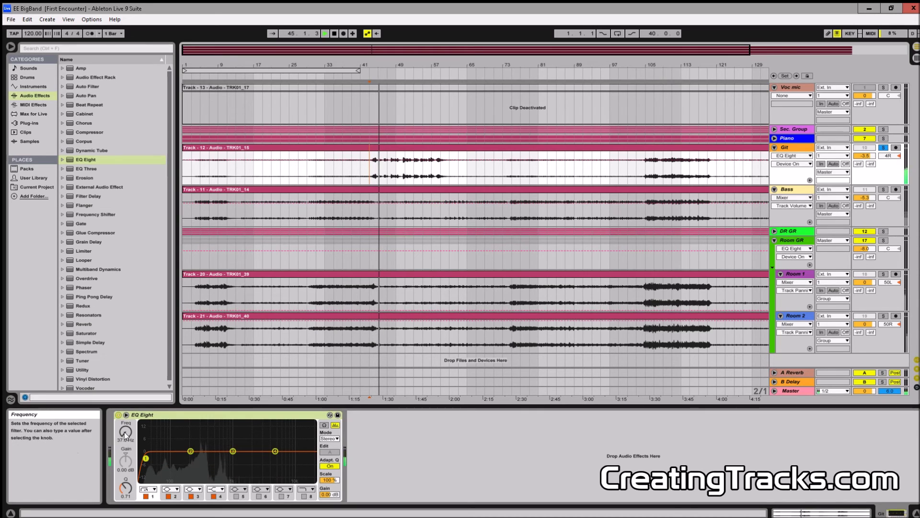
left_click_drag(127, 439, 127, 394)
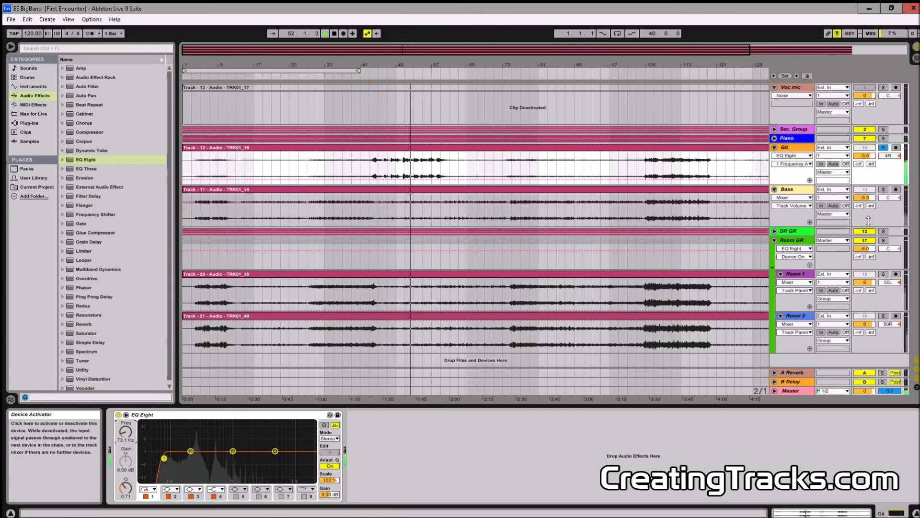
left_click(883, 147)
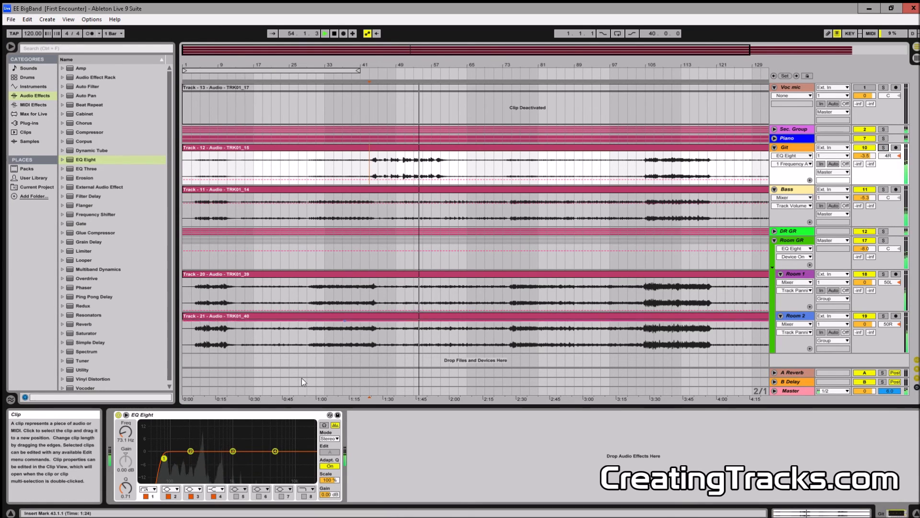
Step: Stop playback, unfold the Sec. Group, and copy the Git track's EQ Eight onto it
left_click(253, 415)
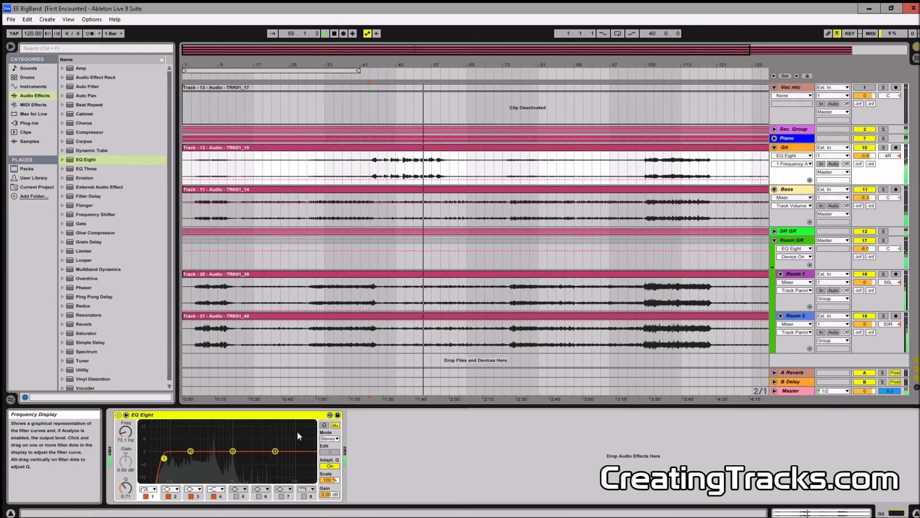
left_click(792, 133)
key("space")
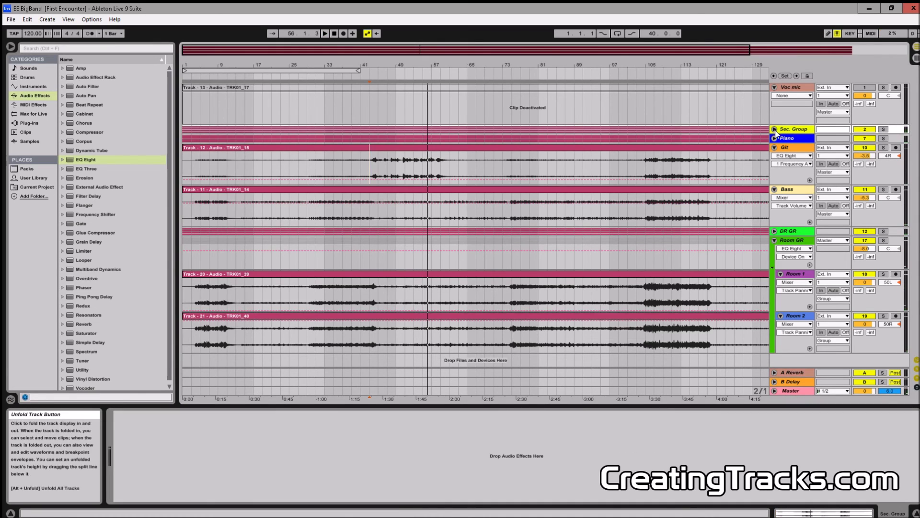
left_click(775, 129)
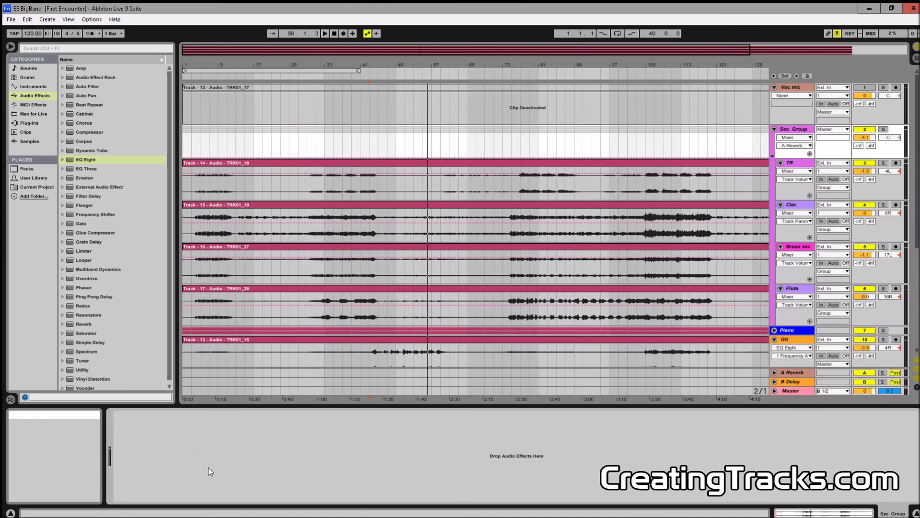
key("ctrl+v")
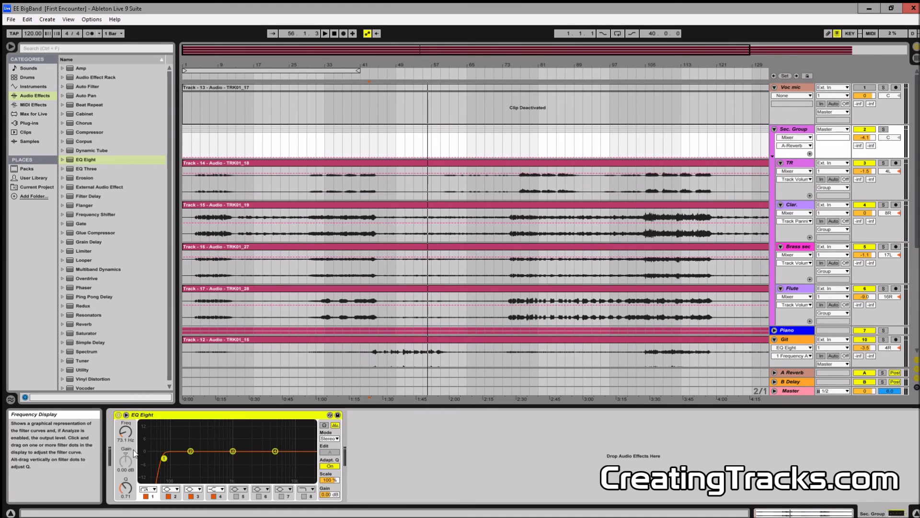
Step: Lower the Sec. Group's EQ Eight low cut to 56.2 Hz, and solo the group while playing from bar 31
left_click(128, 433)
left_click_drag(128, 434, 128, 435)
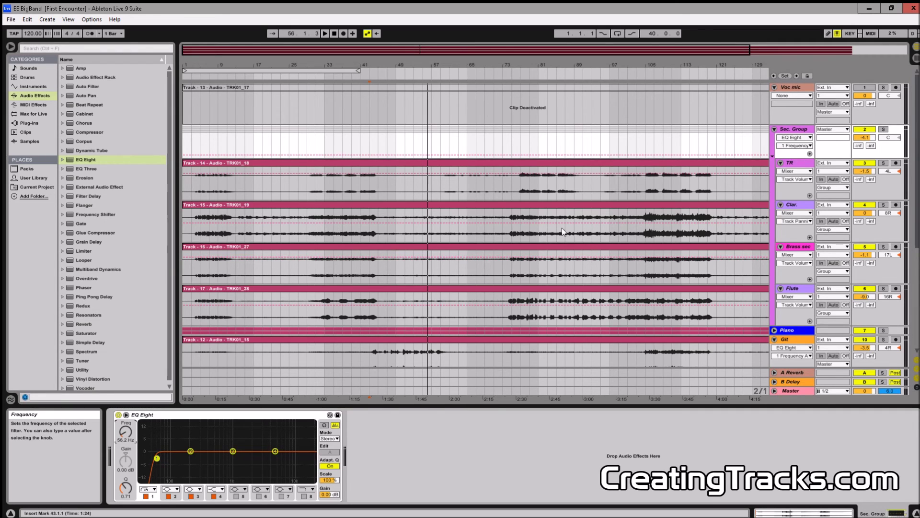
left_click(317, 148)
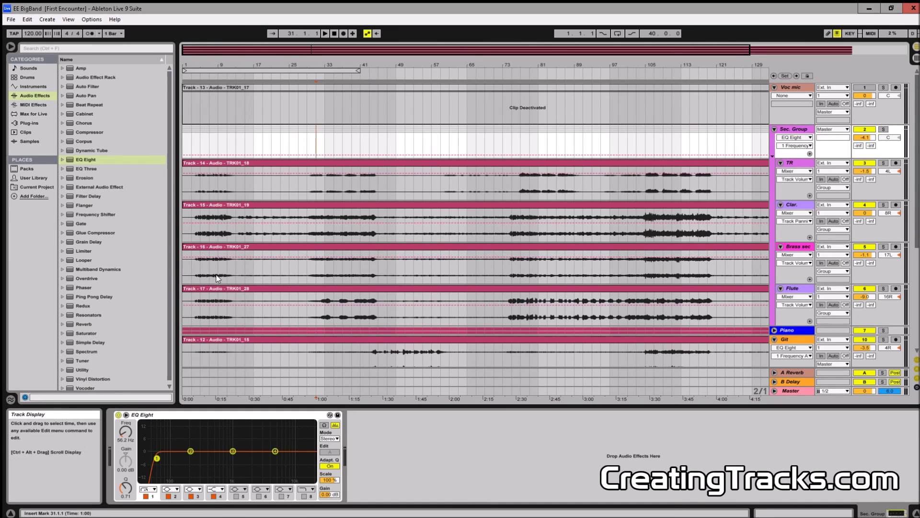
key("space")
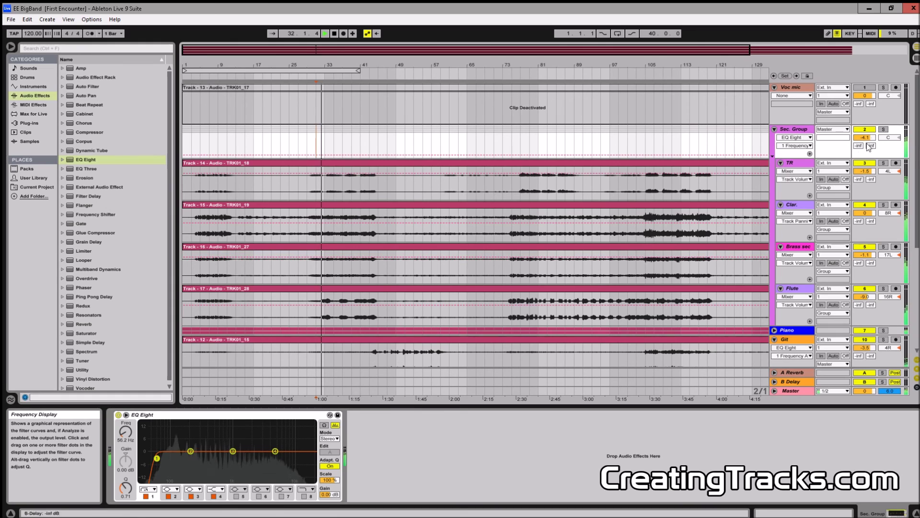
left_click(883, 130)
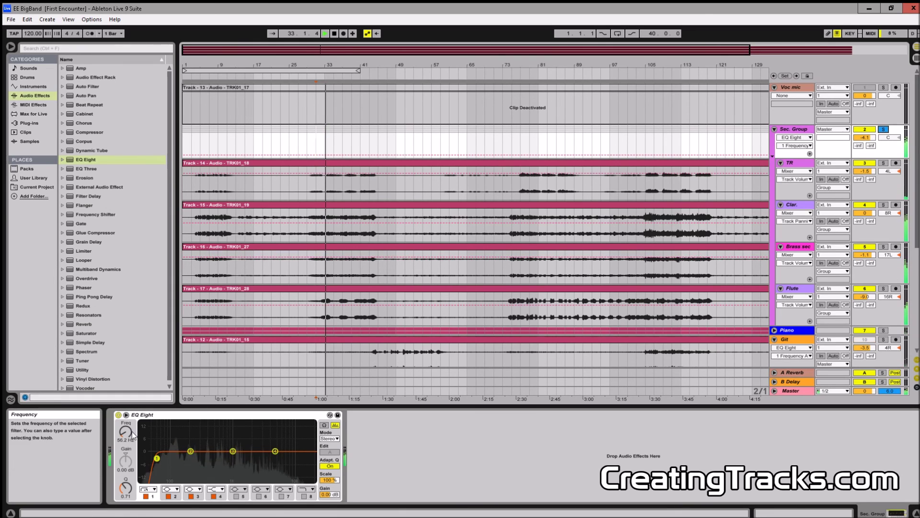
Step: Fine-tune the soloed Sec. Group's low cut to 59.3 Hz during playback, and stop with the group selected
mouse_move(125, 432)
left_mouse_down()
mouse_move(125, 415)
mouse_move(125, 436)
left_mouse_up()
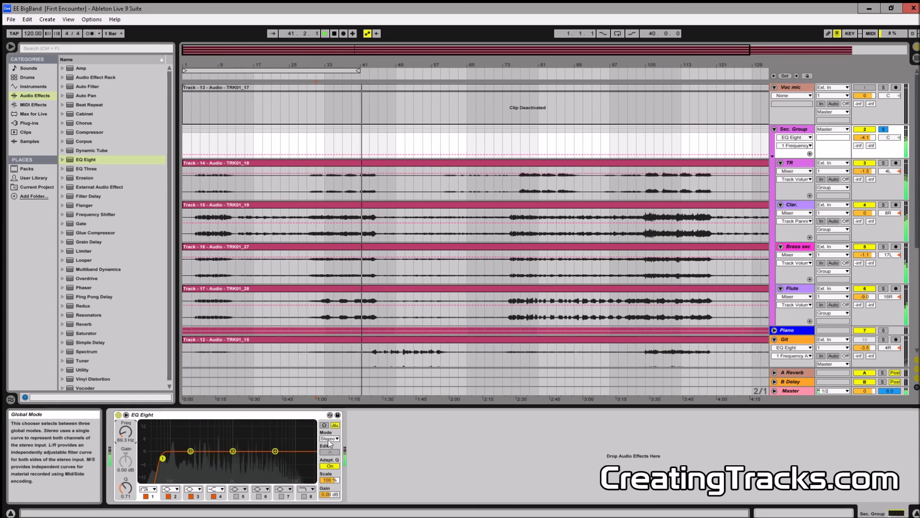
left_click_drag(125, 431, 126, 434)
key("space")
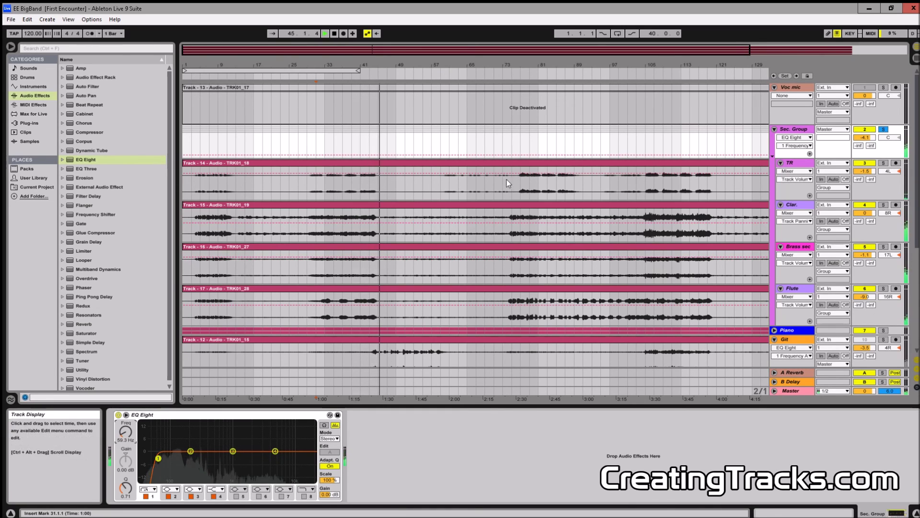
left_click(511, 185)
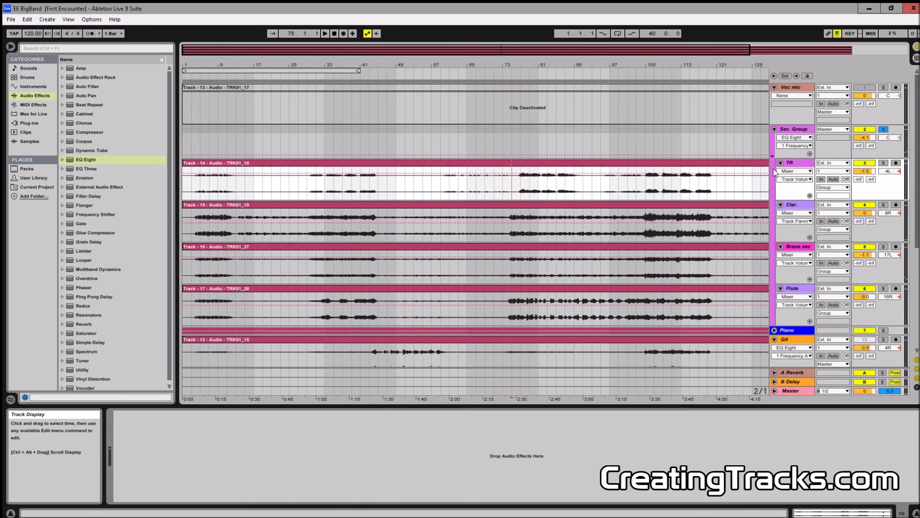
left_click(801, 131)
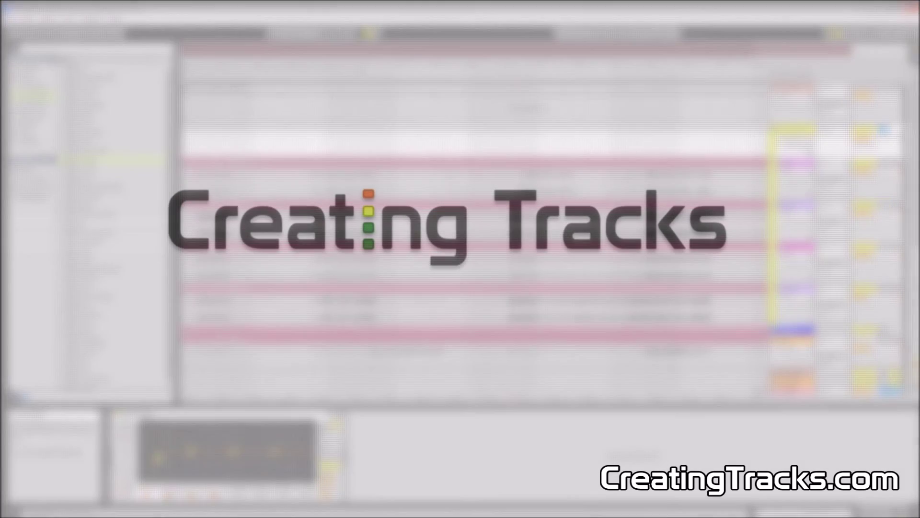